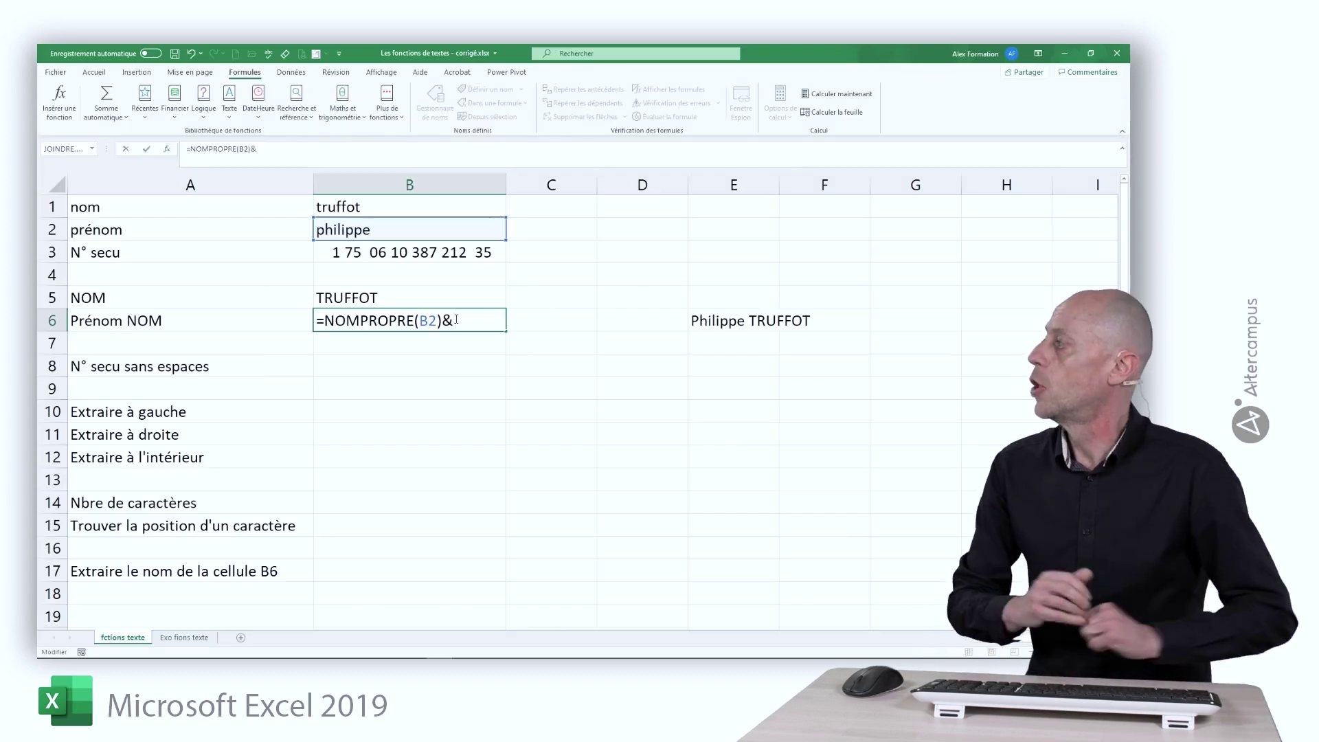
- Complete the formula in B6 as =NOMPROPRE(B2)&" "&B5 to join the first name and the uppercase surname with a space
text(")
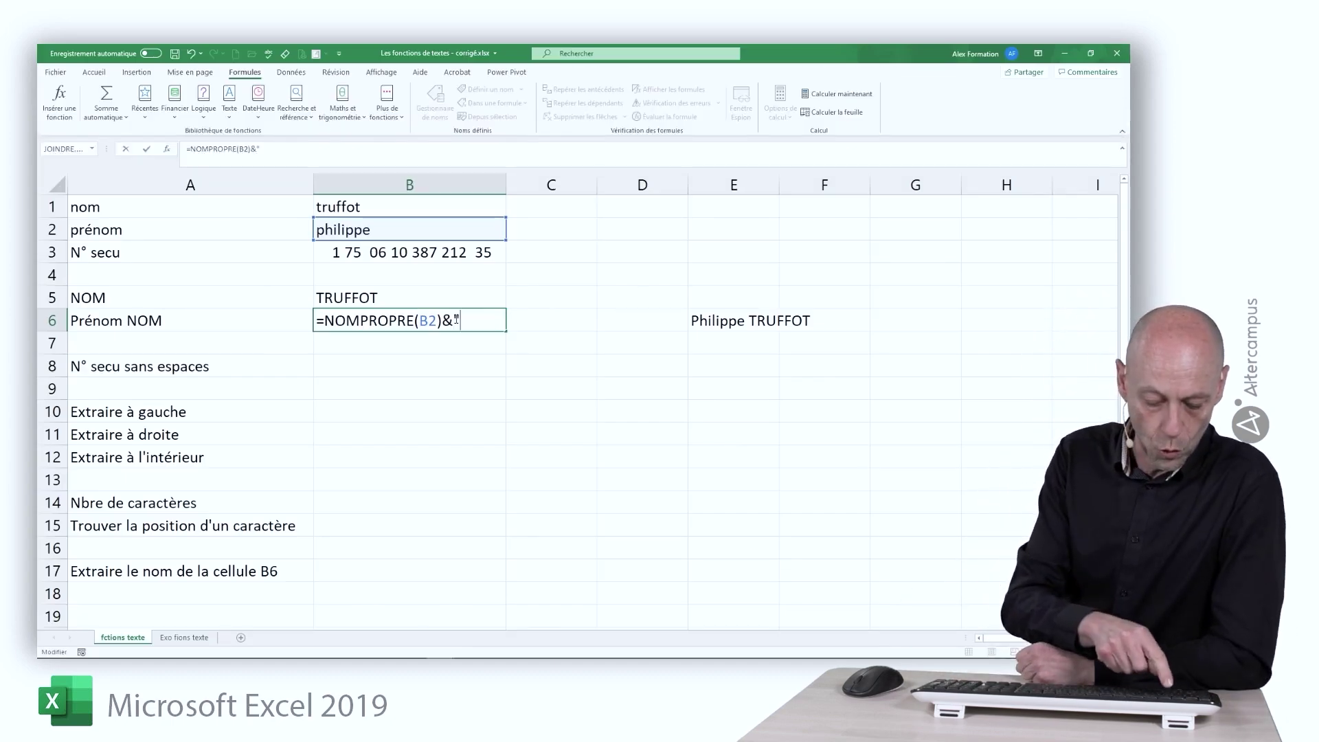
text( ")
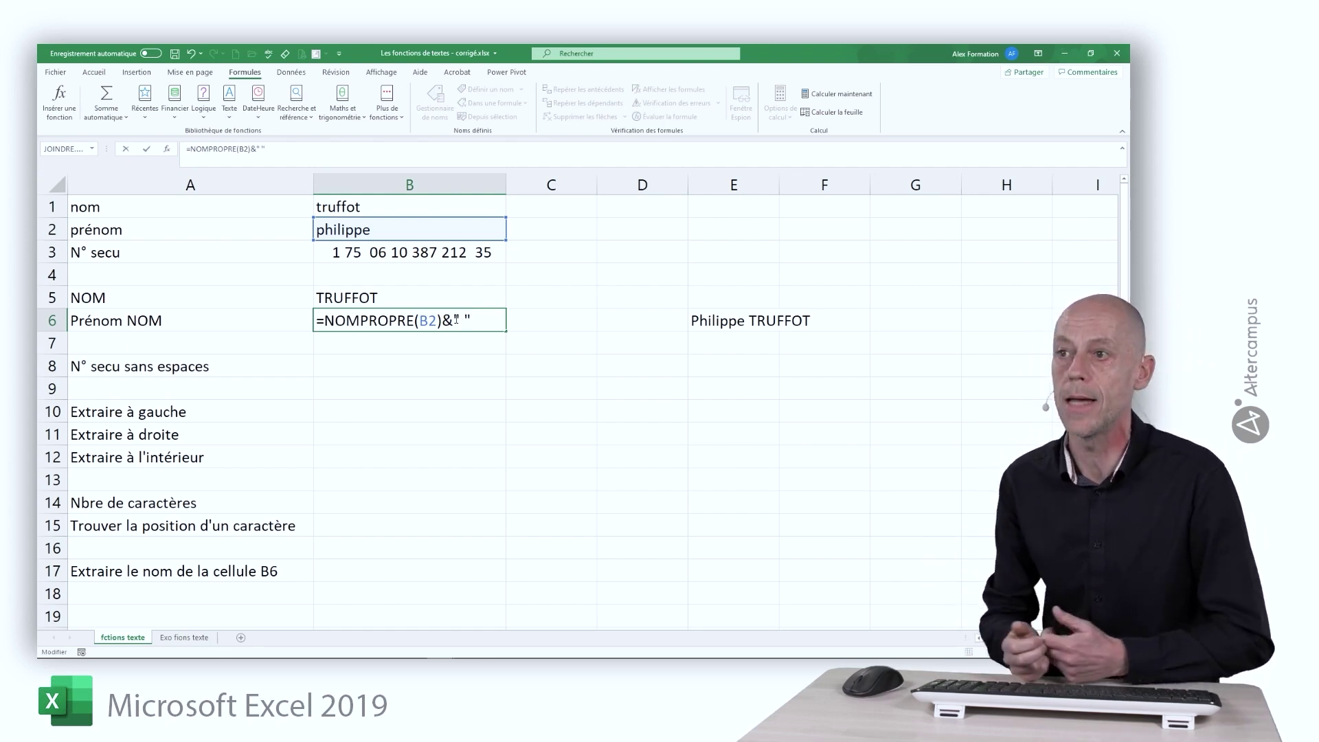
text(&)
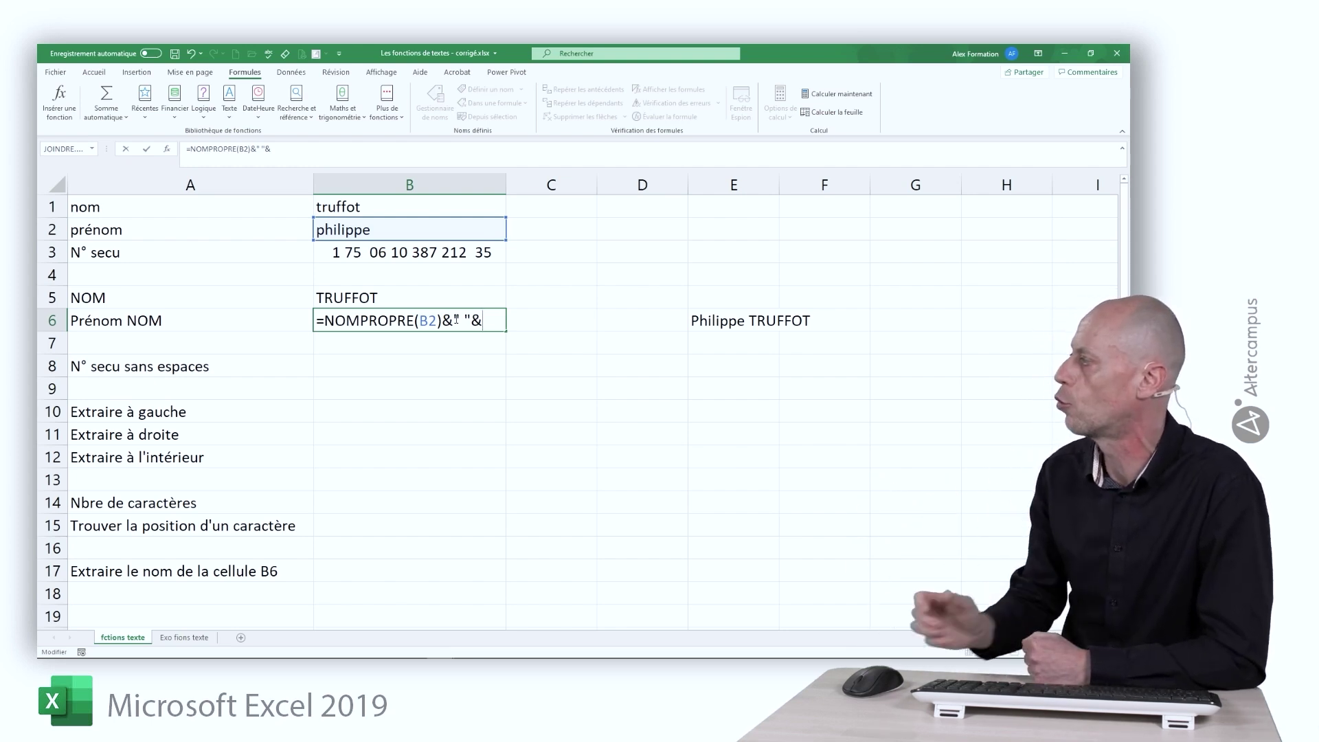
click(389, 297)
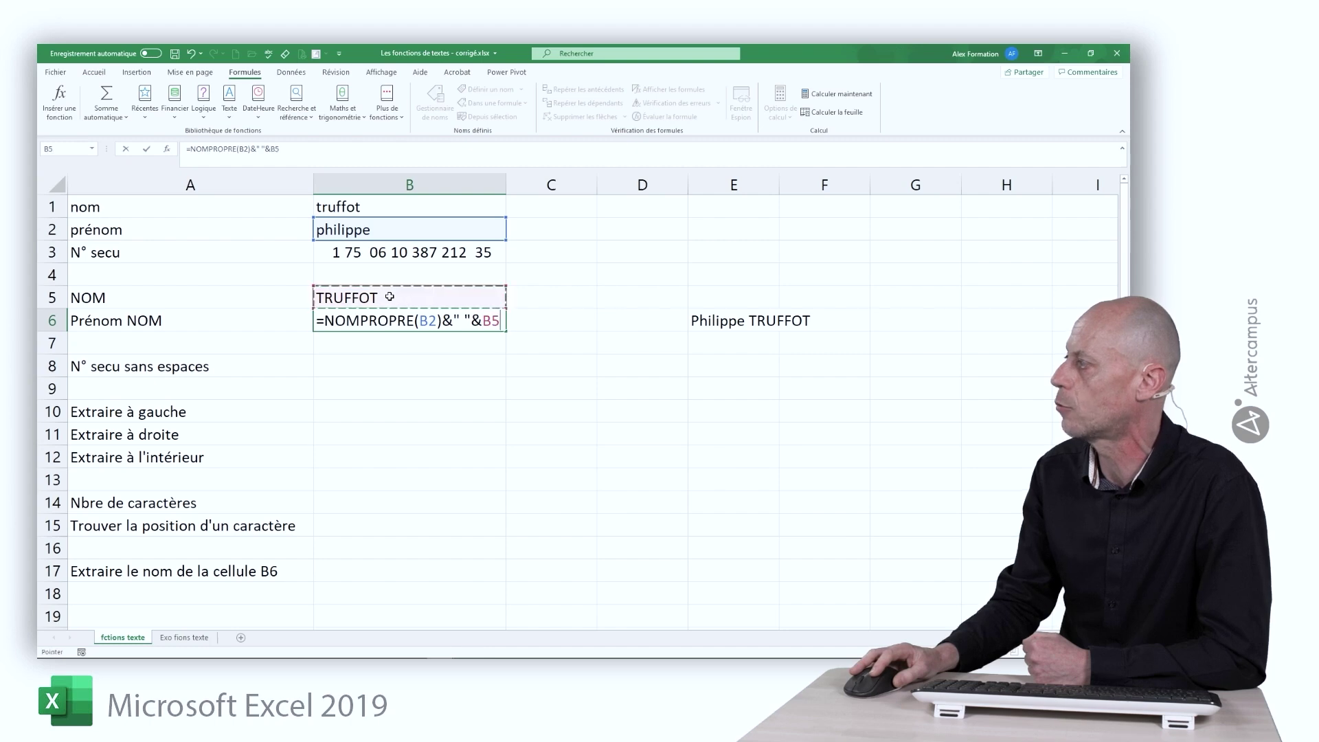
key(Return)
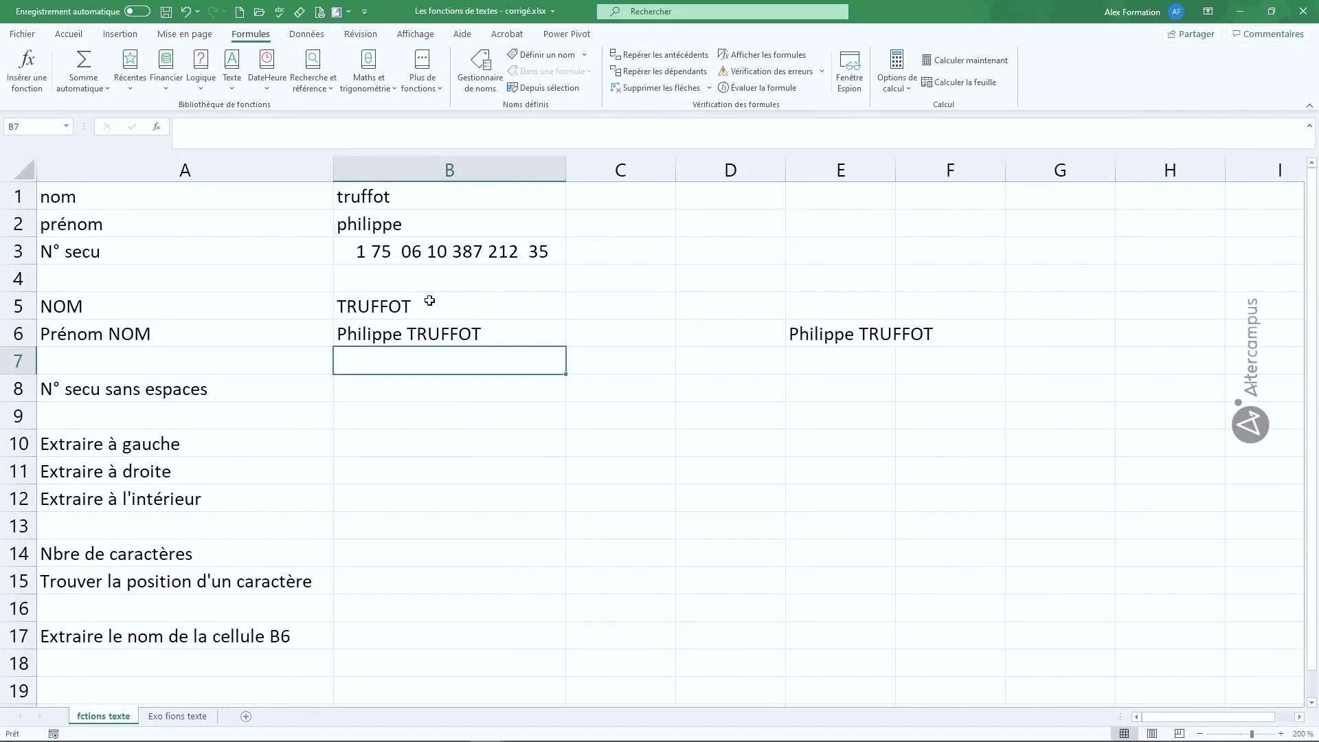
- Replace the B5 reference in B6's formula with MAJUSCULE(B1), giving =NOMPROPRE(B2)&" "&MAJUSCULE(B1)
double_click(453, 326)
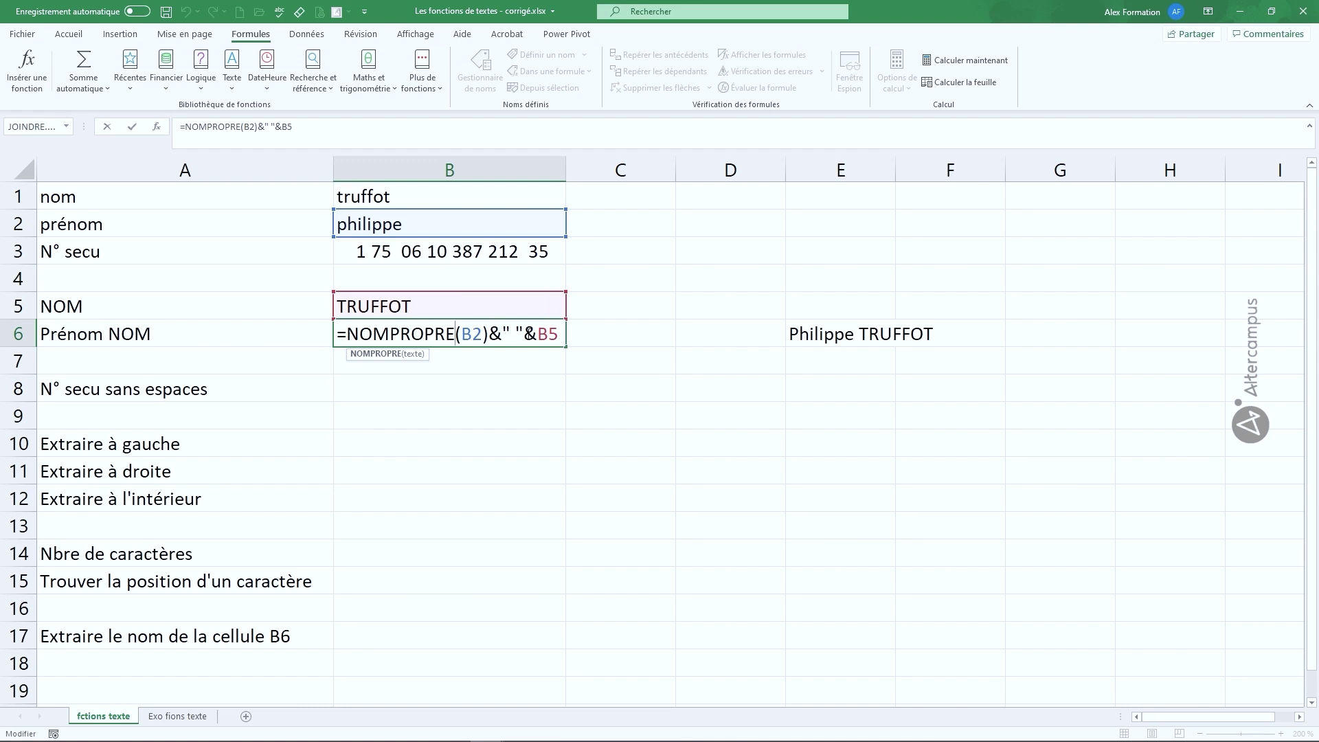
double_click(546, 335)
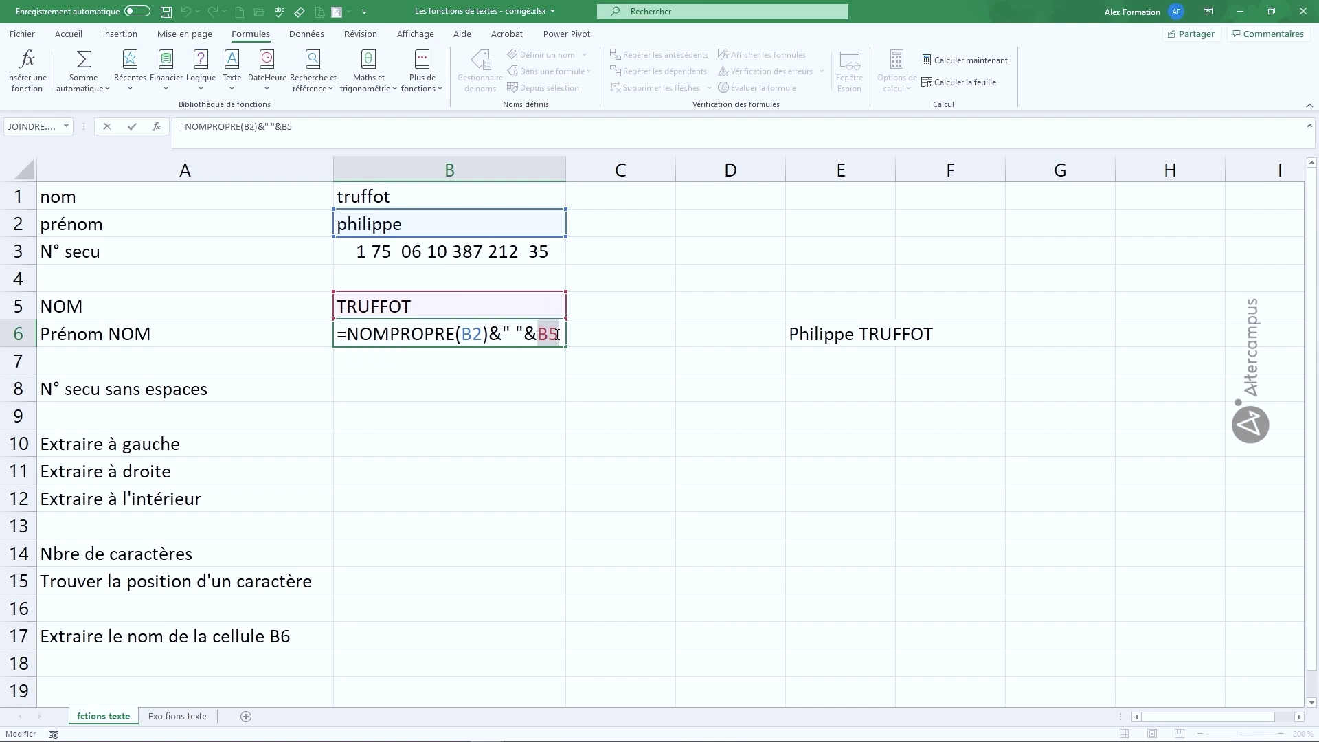
text(majuscule()
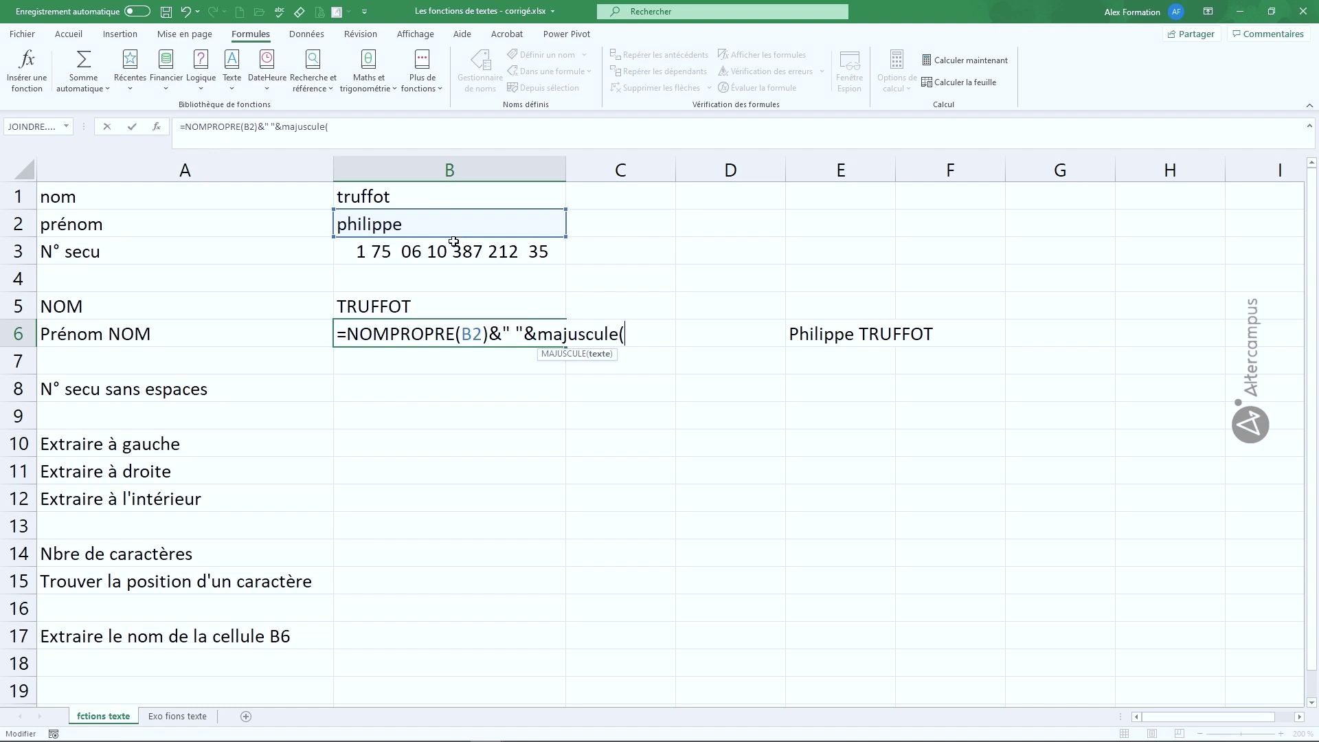
click(441, 193)
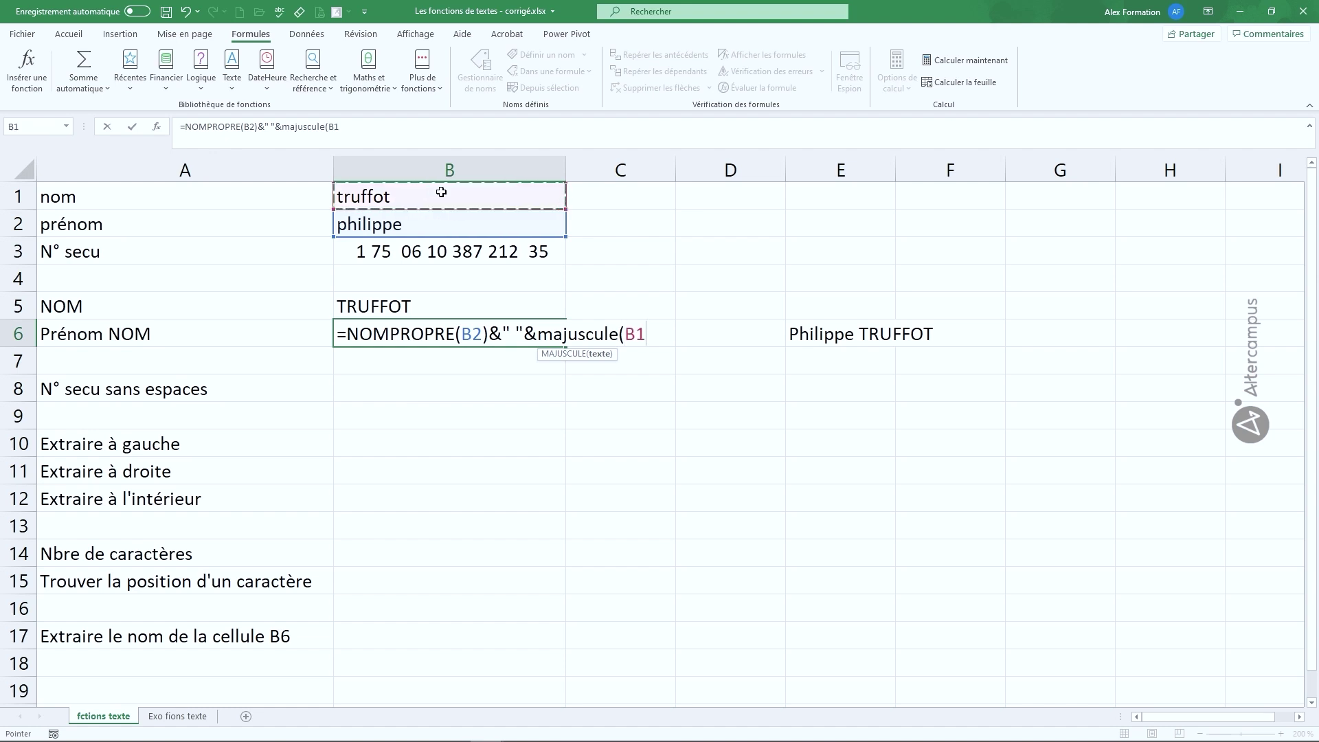
text())
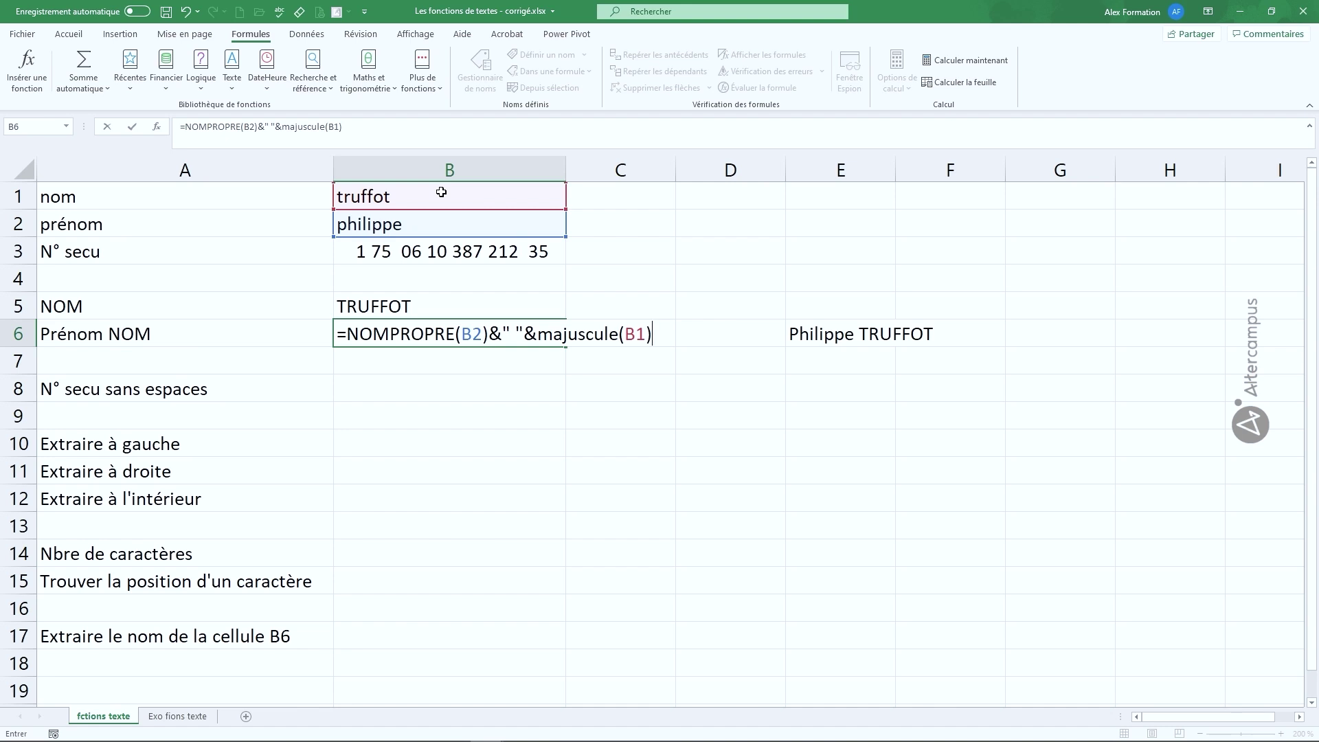
key(Return)
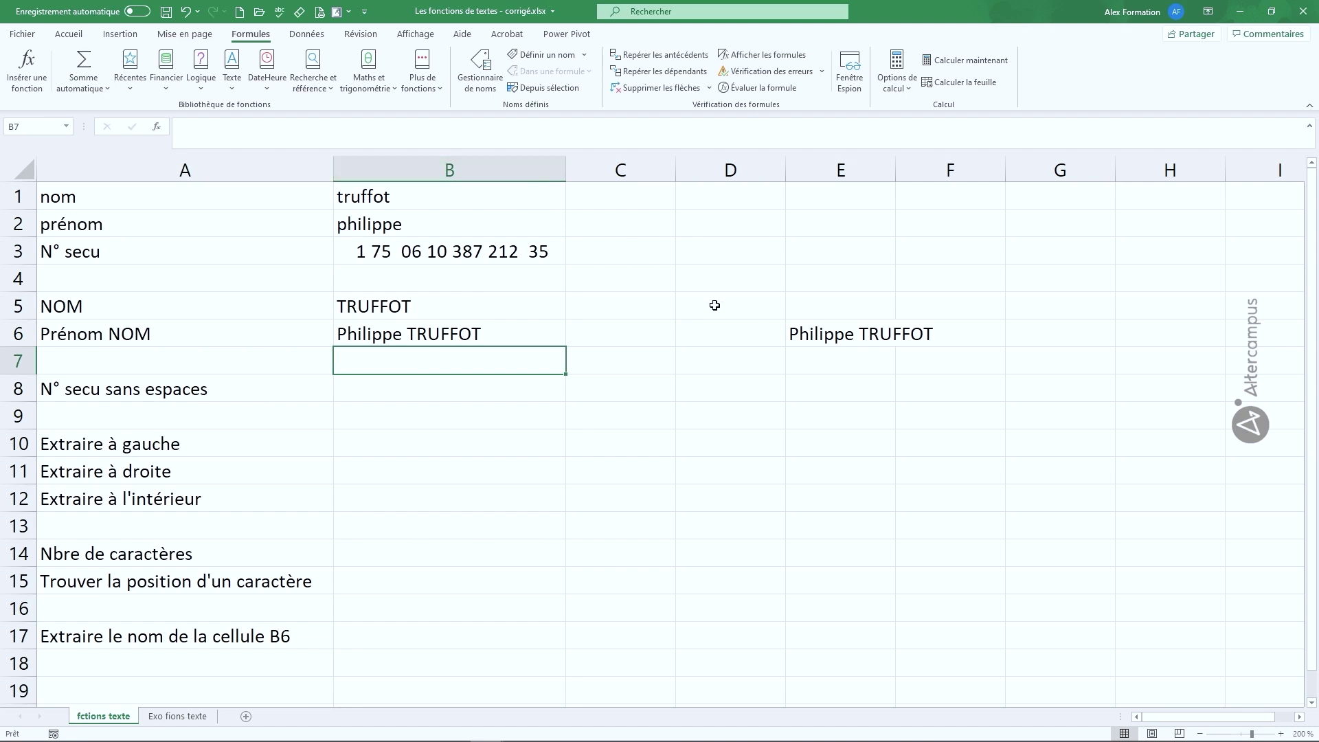
- Review the CONCATENER formula in E6 and enter the equivalent =CONCAT(NOMPROPRE(B2);" ";MAJUSCULE(B1)) in E7
click(813, 332)
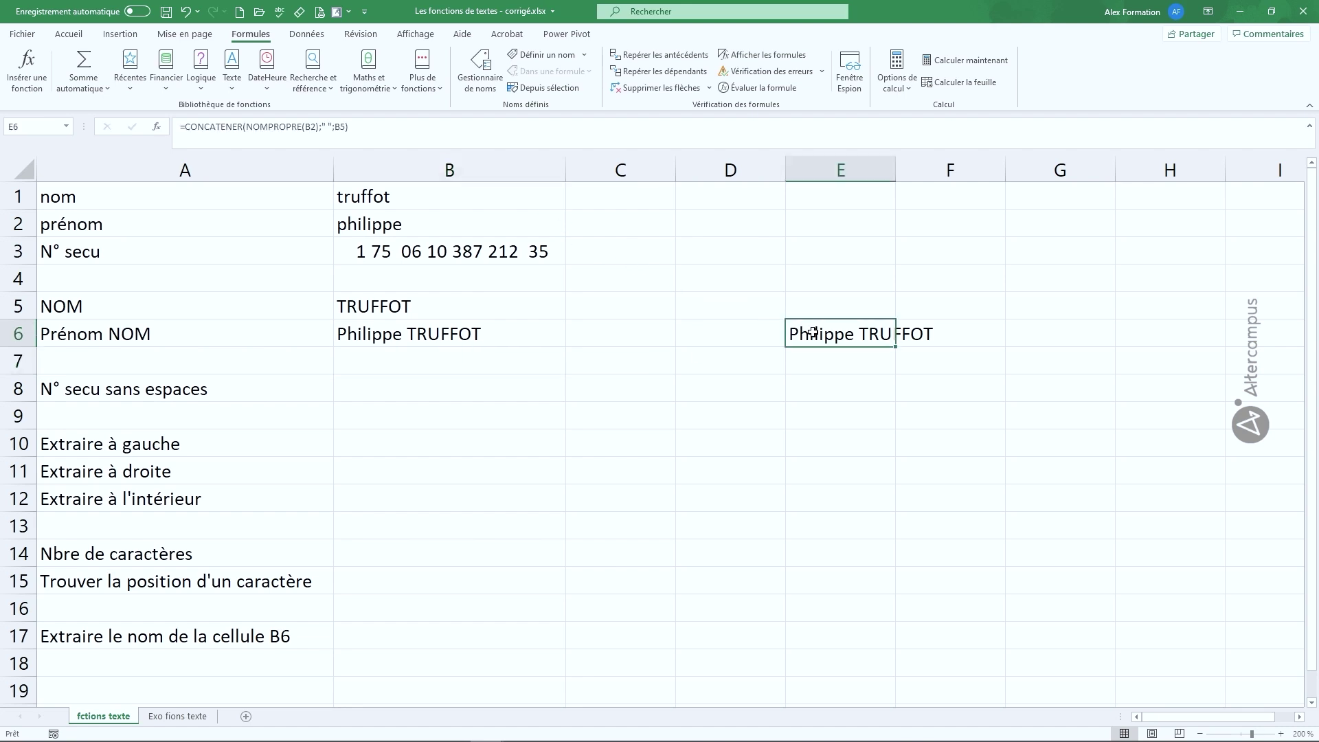
double_click(831, 338)
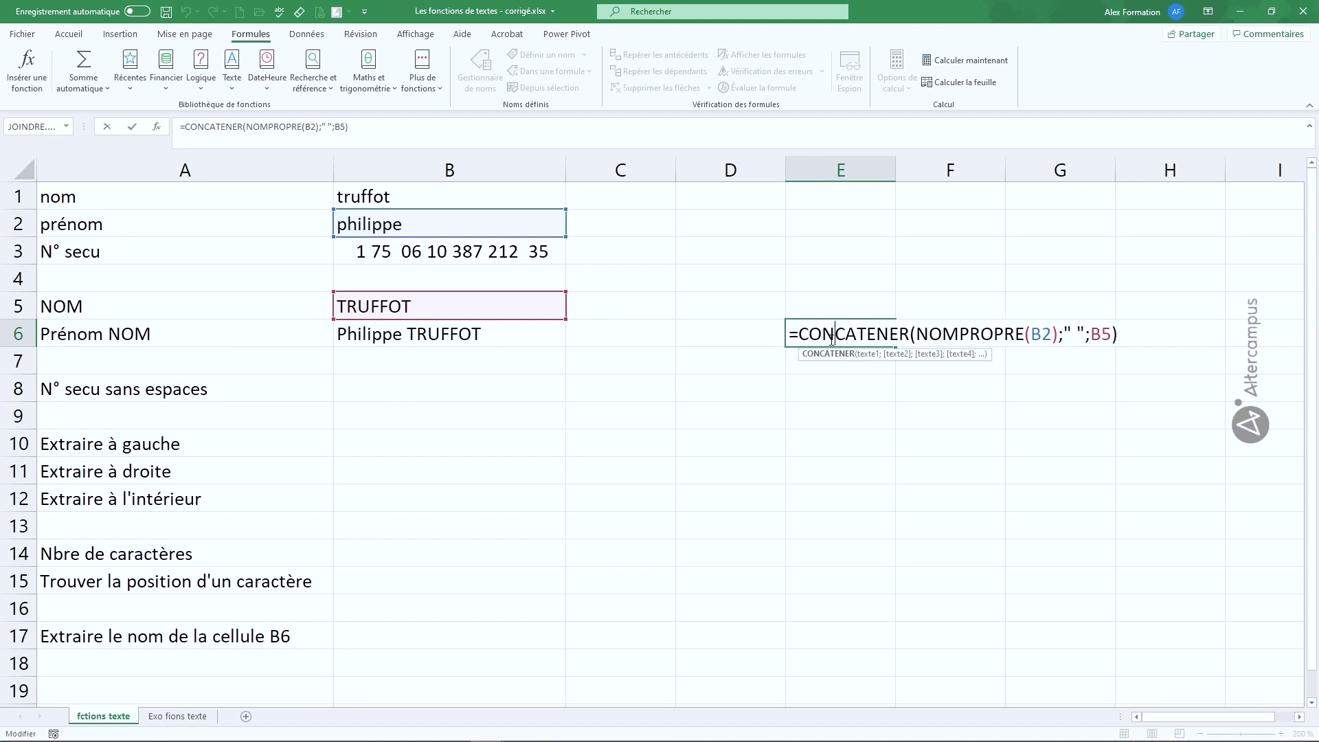
key(Return)
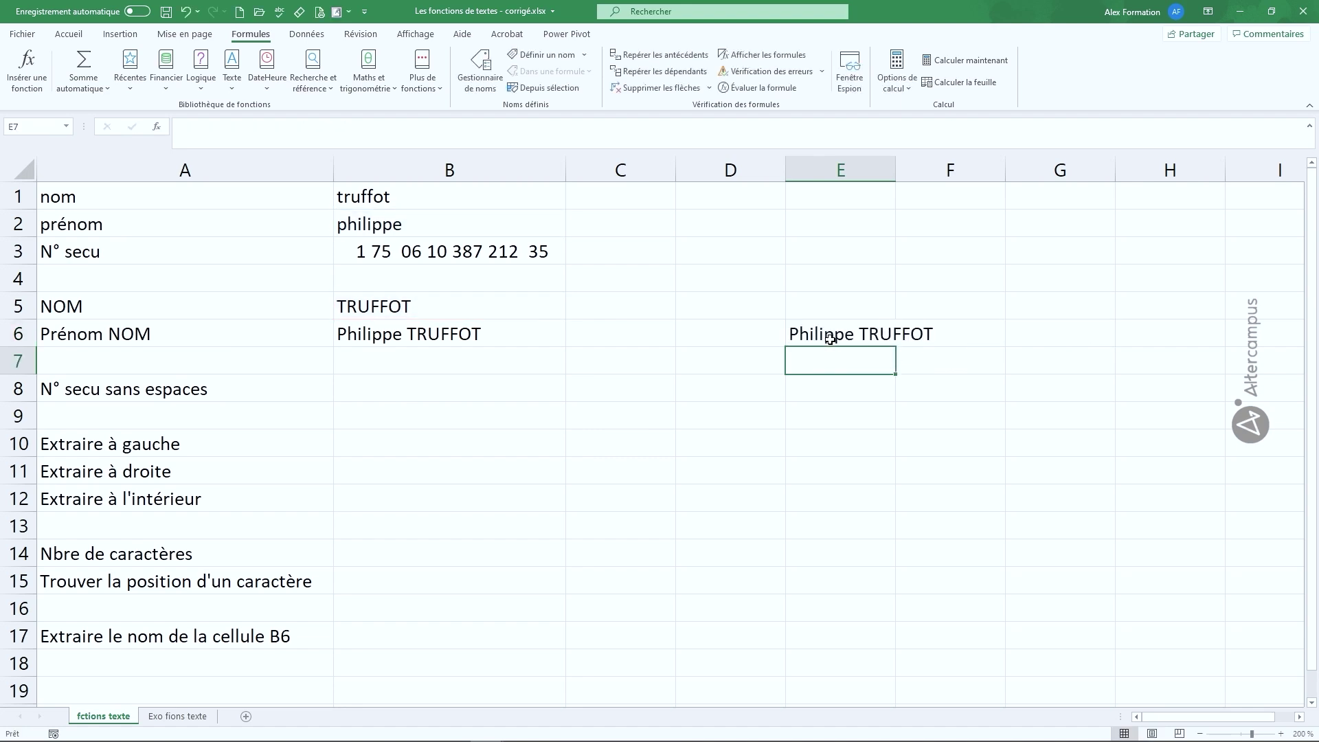
text(=concat()
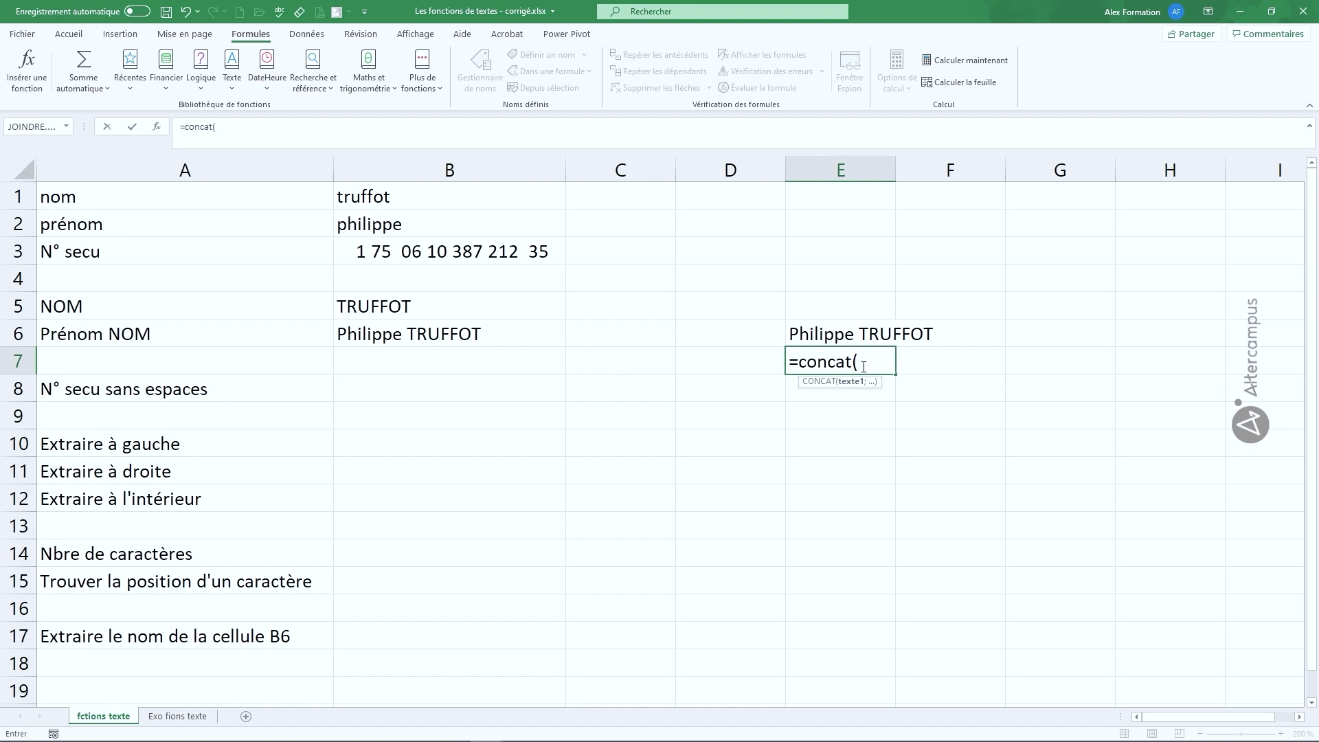
text(nompropre)
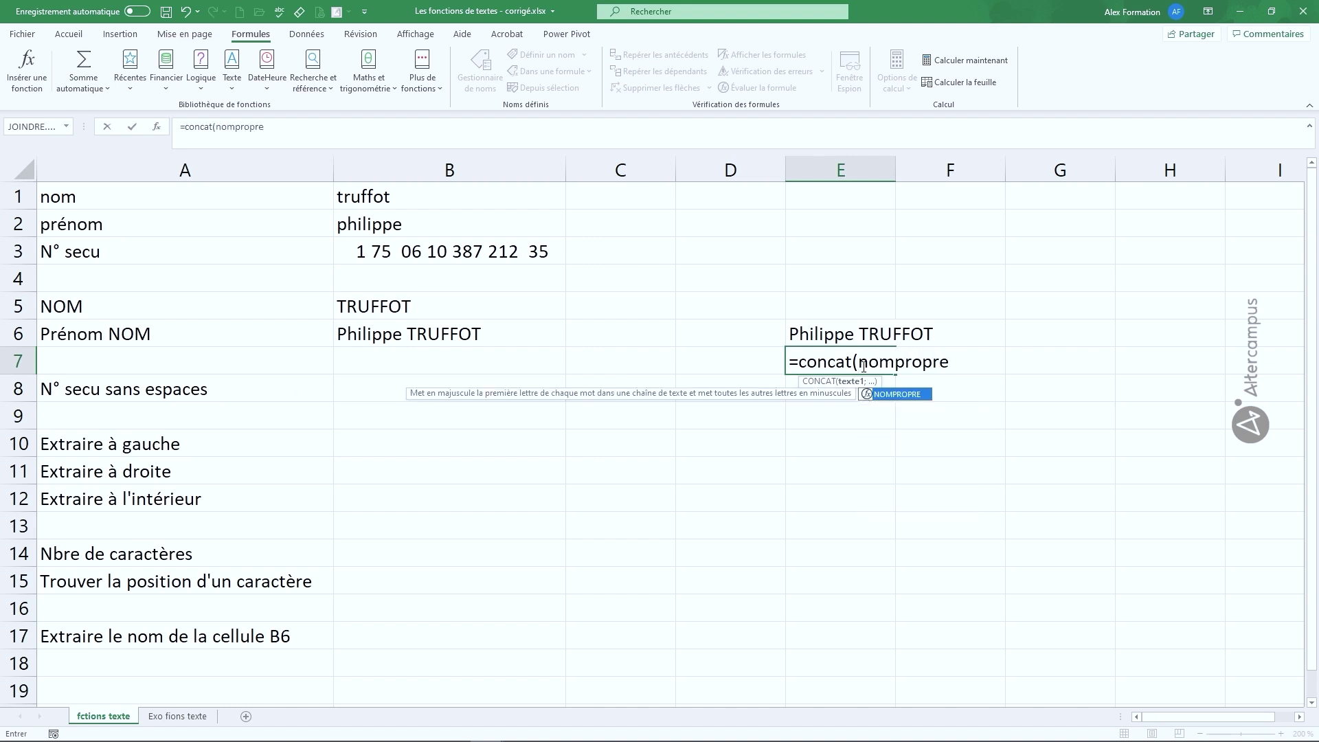
text(()
click(470, 222)
text();)
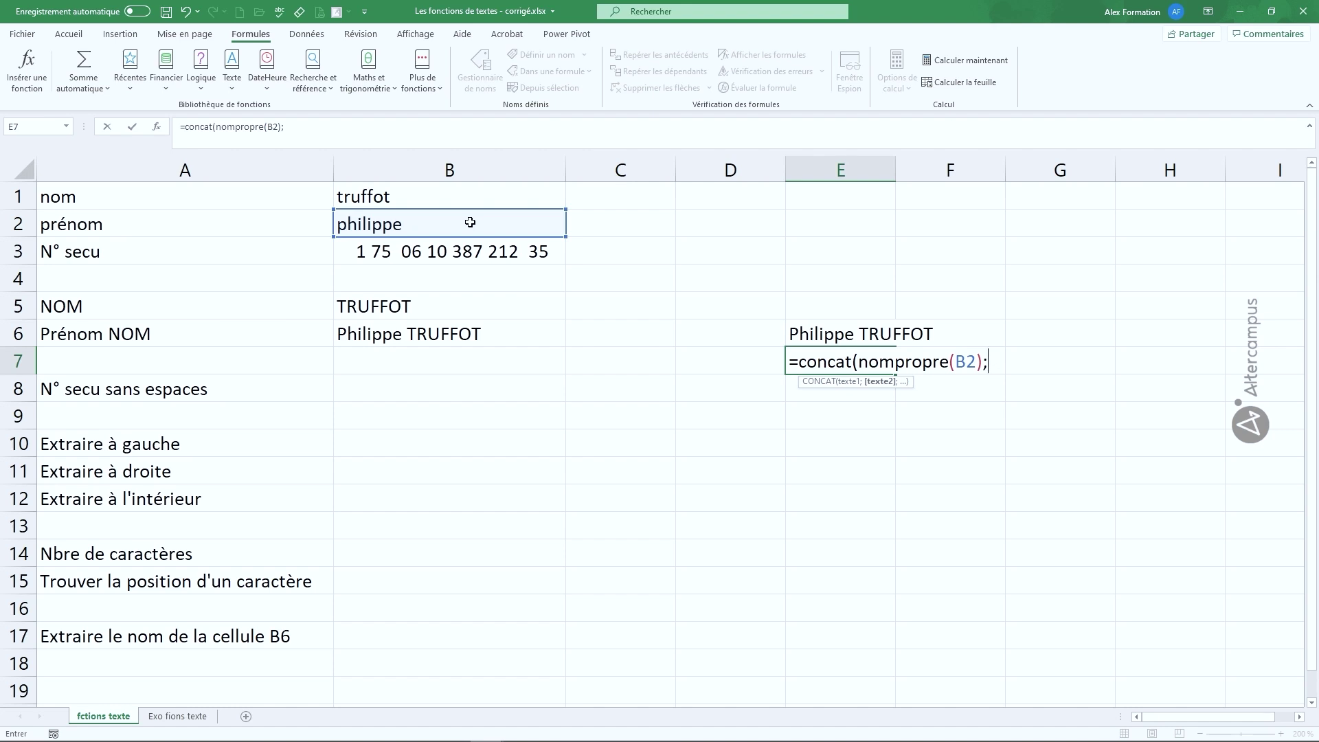
text(" ";ma)
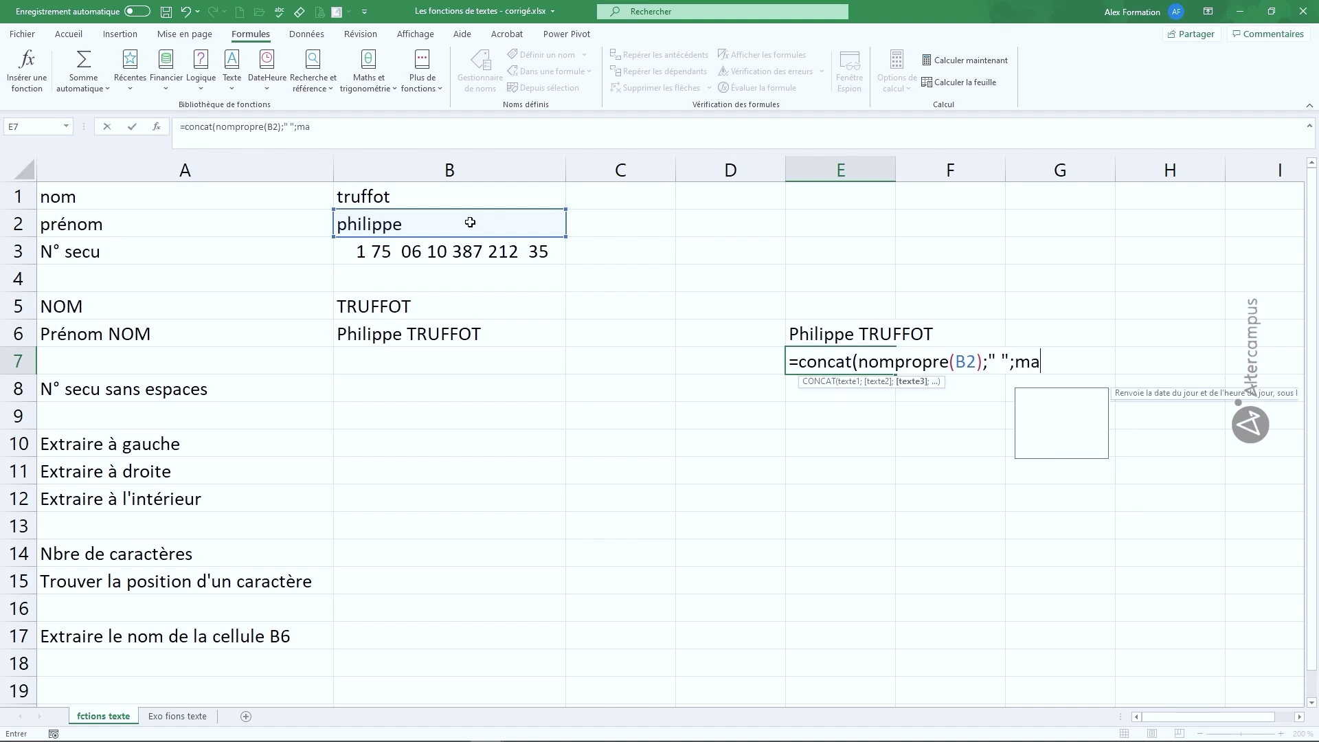
text(juscule()
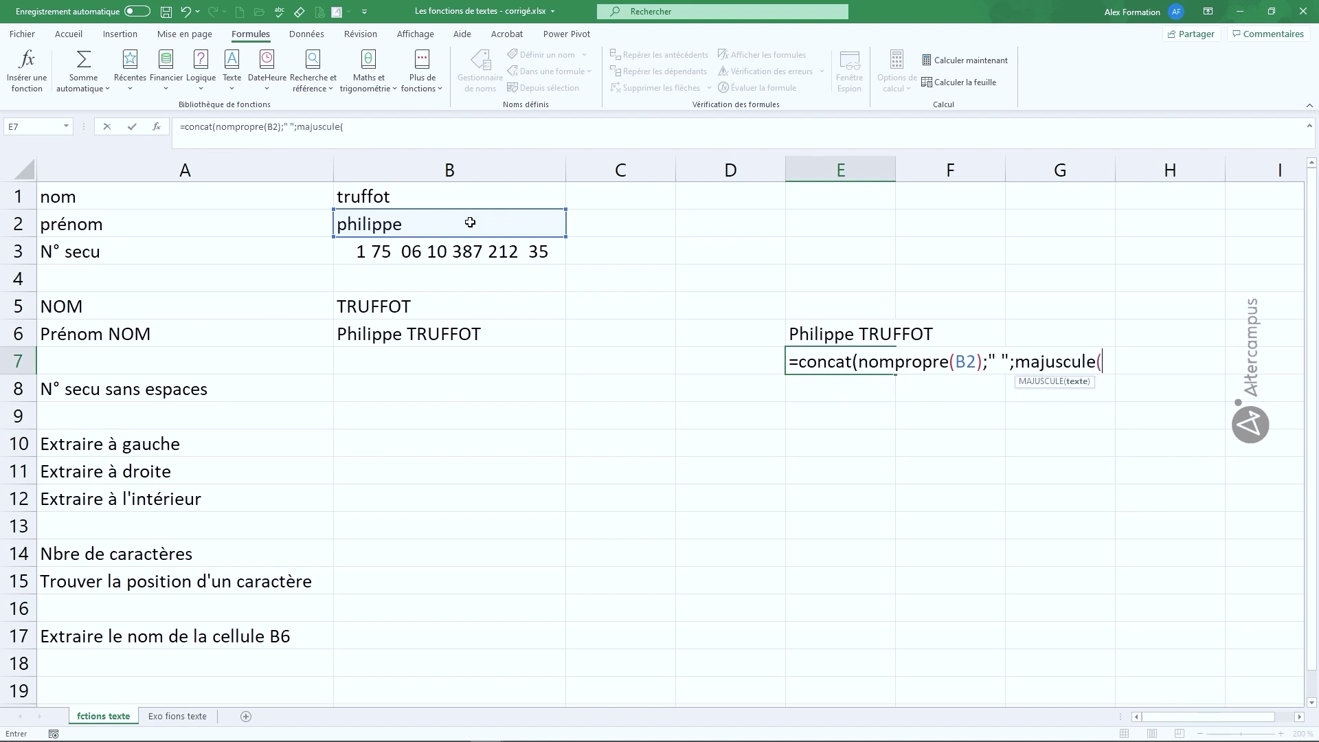
click(414, 200)
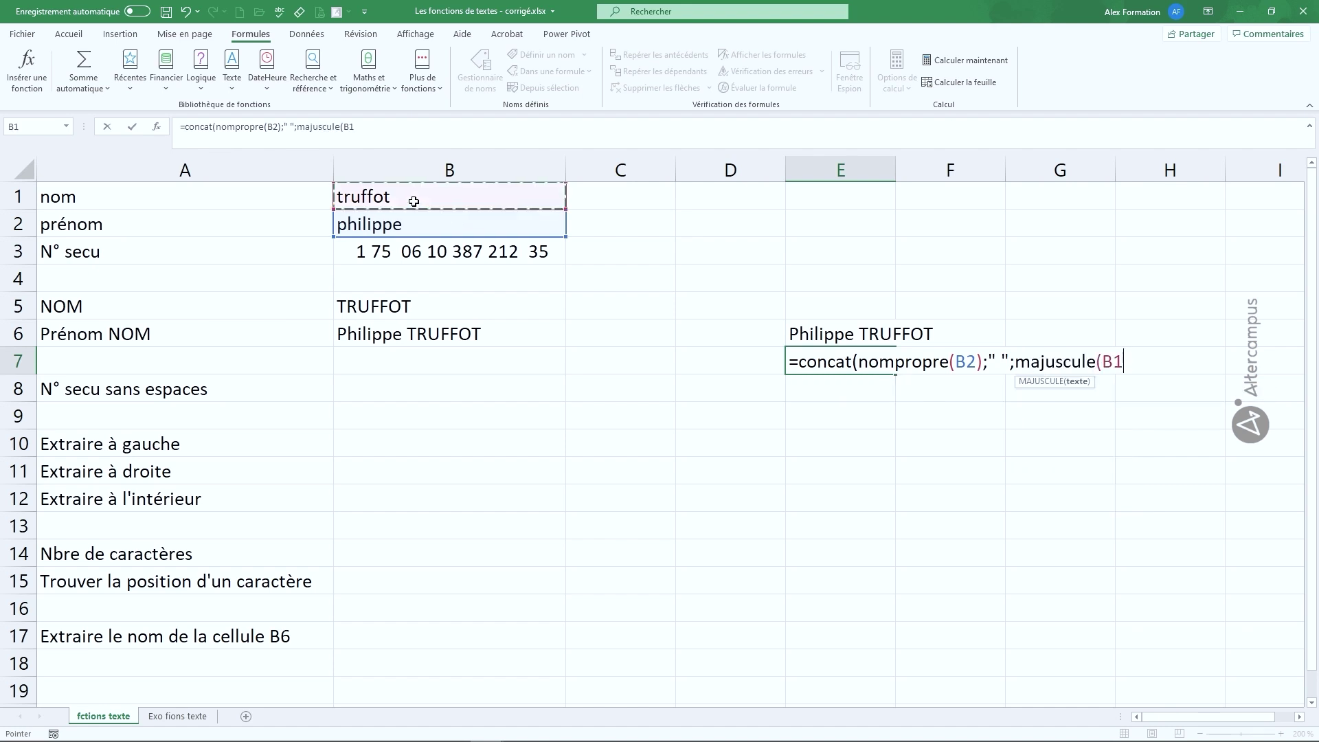
text())
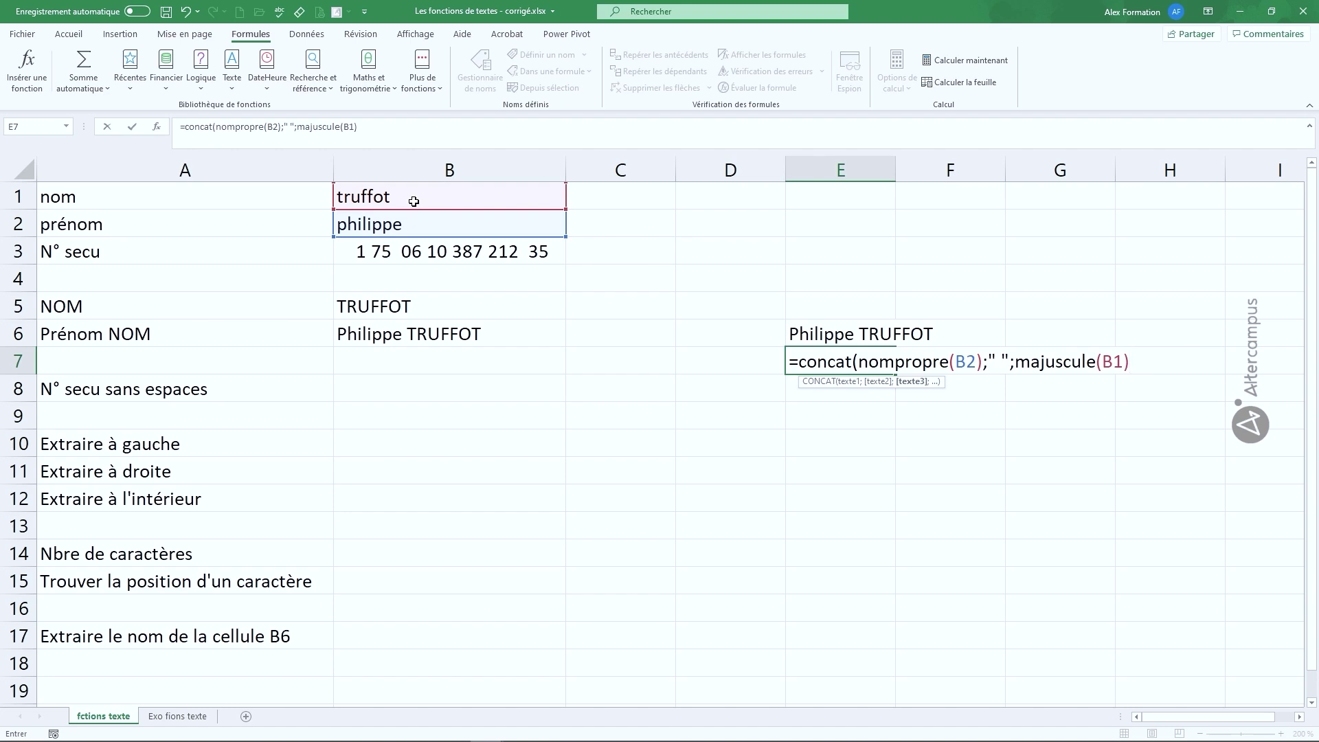
text())
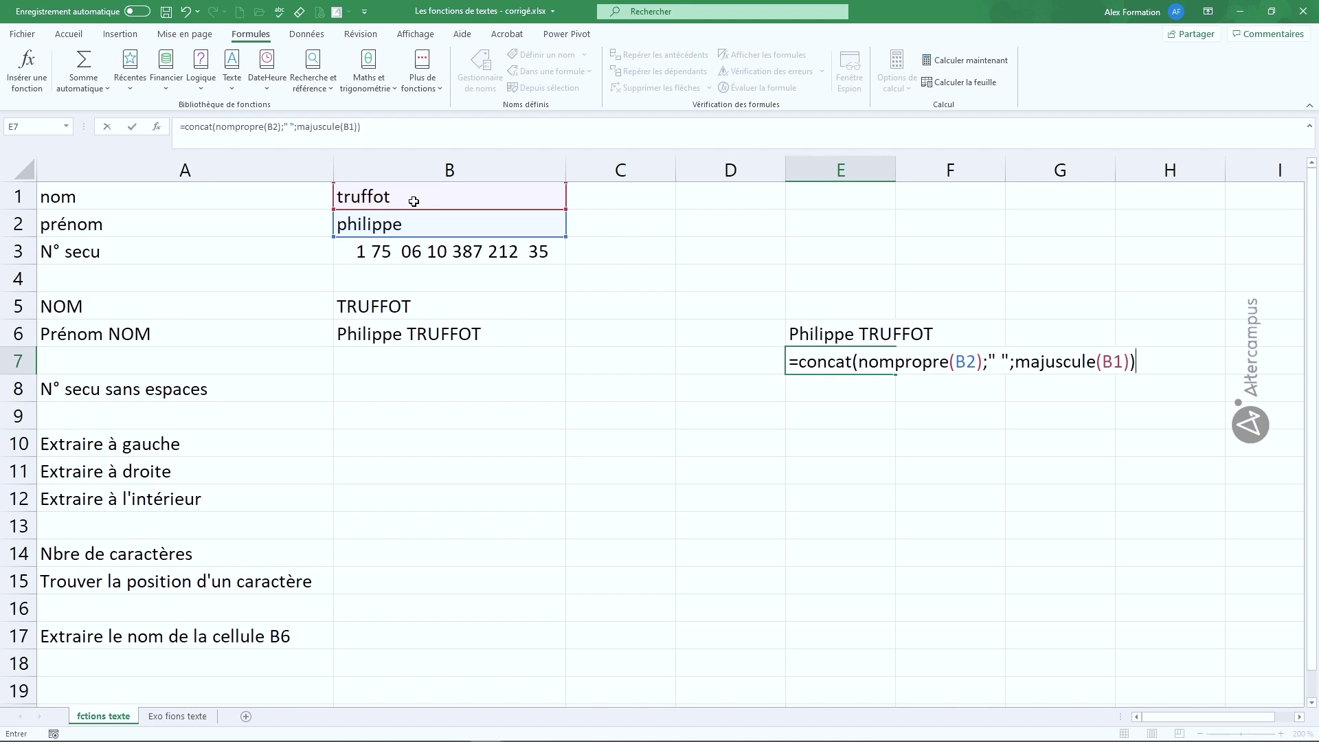
key(Return)
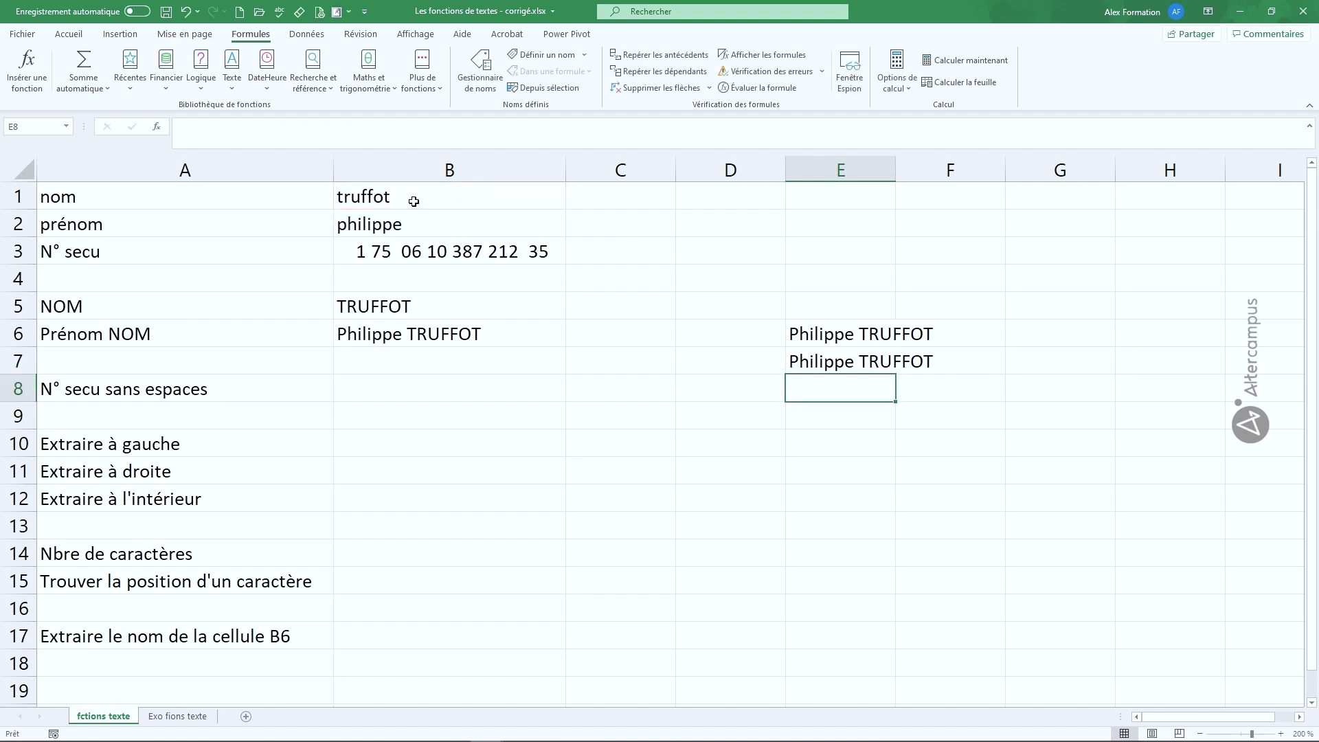
- Examine how the & operator joins the parts of the formula in B6, leaving the formula as it is
click(445, 337)
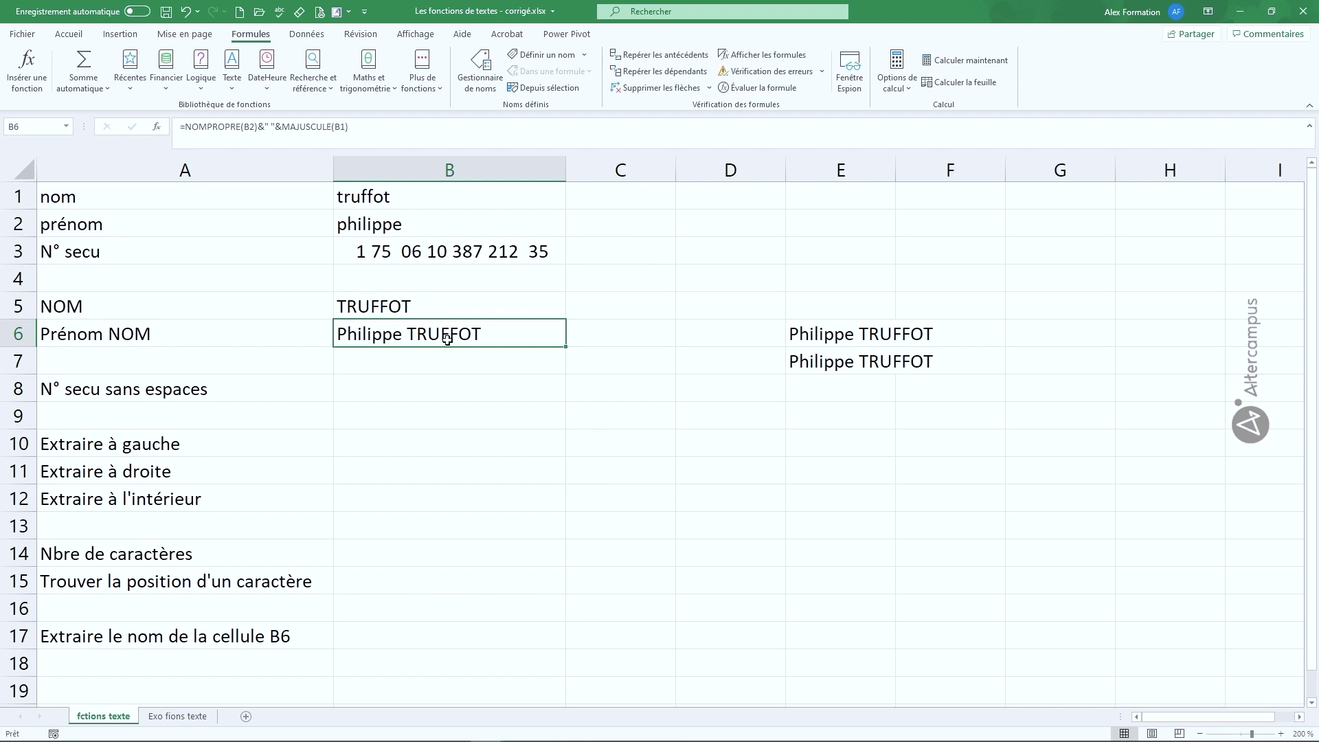
double_click(447, 340)
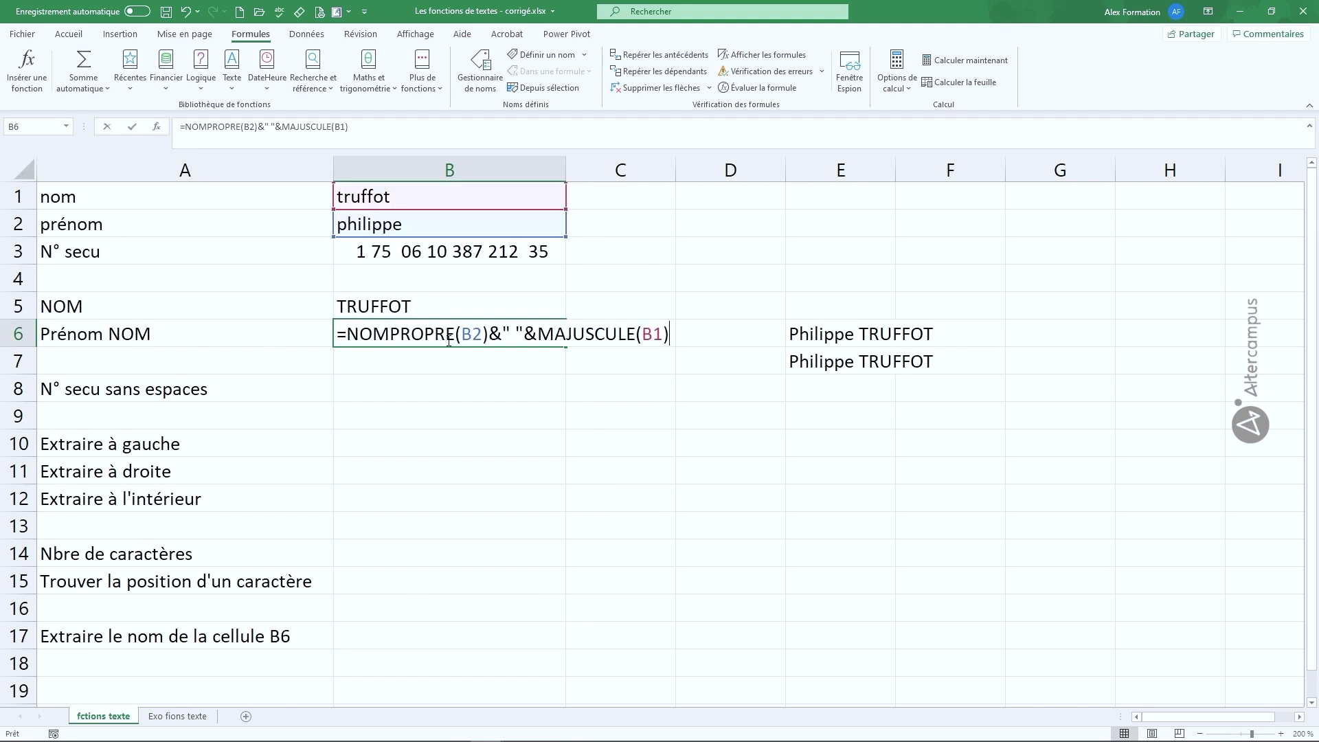
drag(489, 336, 502, 336)
click(503, 337)
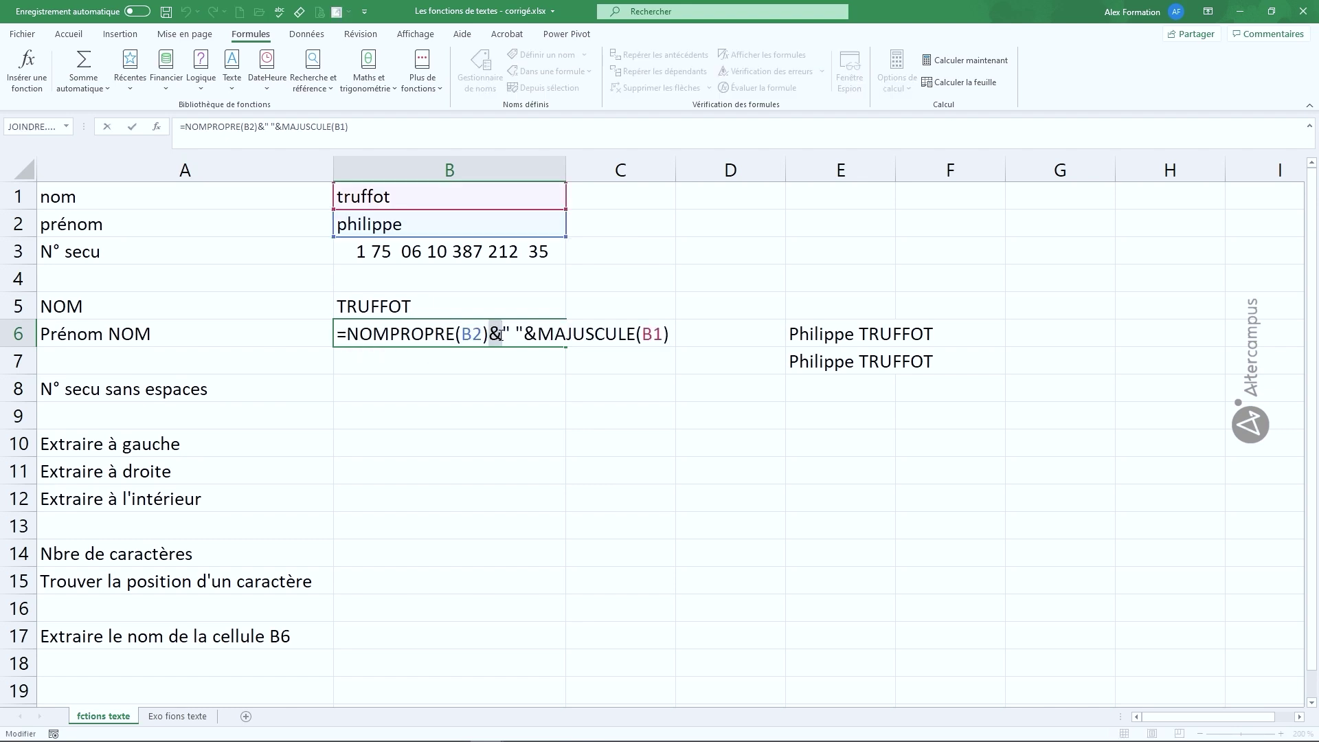
key(Return)
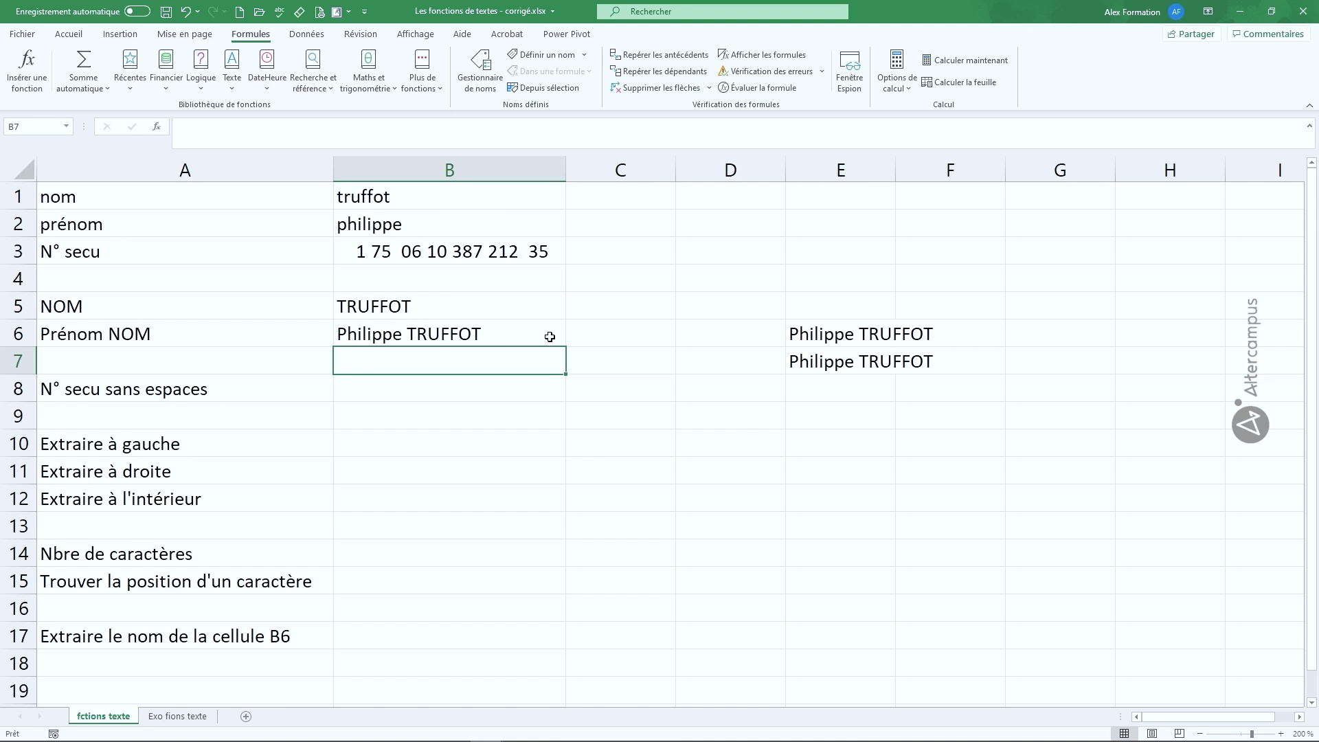
- Enter =JOINDRE.TEXTE(" ";VRAI;B2;B1) in E9 to join first name and surname with a space, ignoring empty cells
click(807, 408)
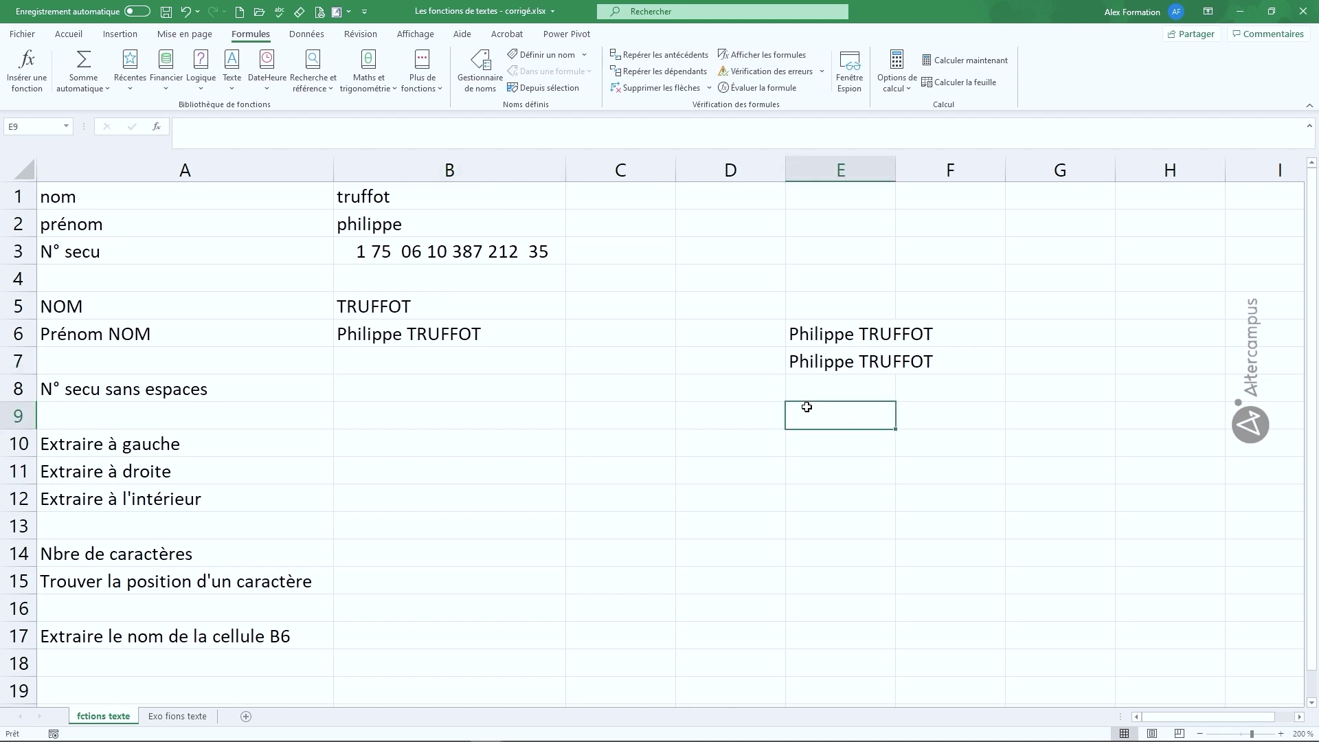
text(=join)
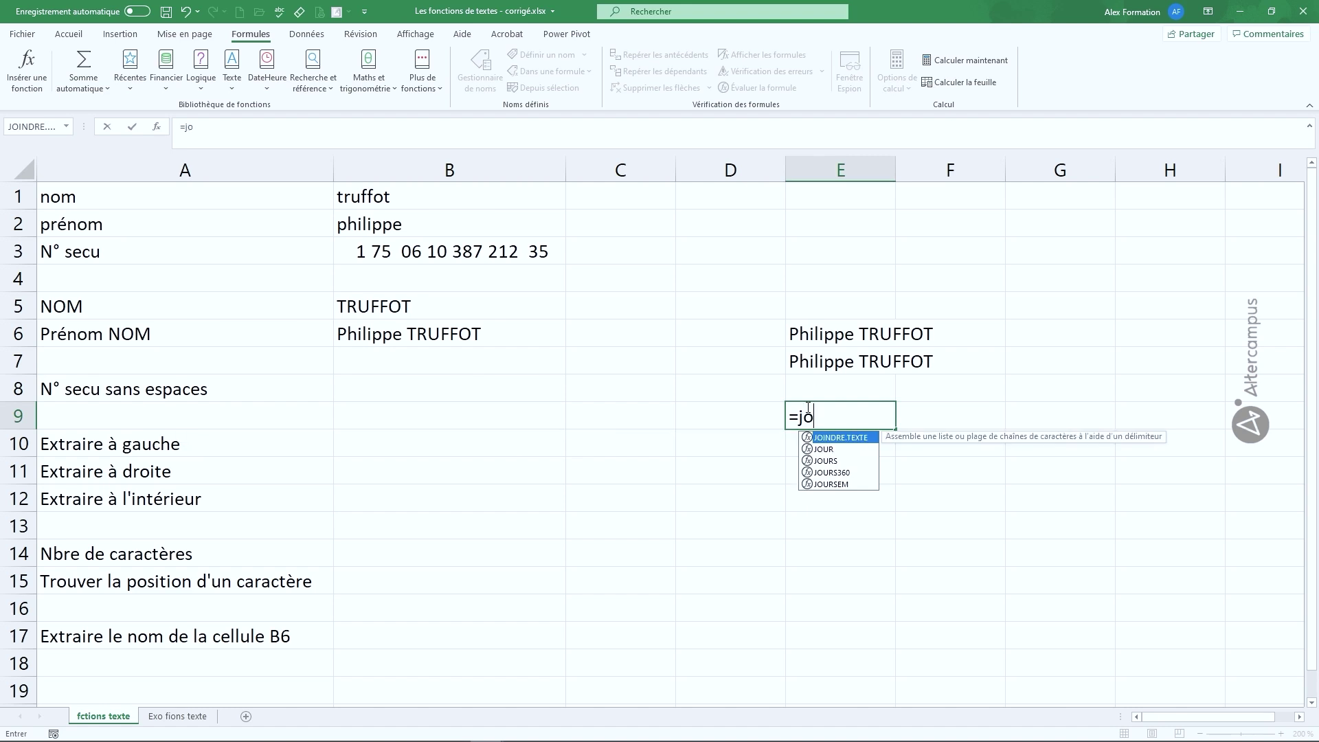
double_click(829, 438)
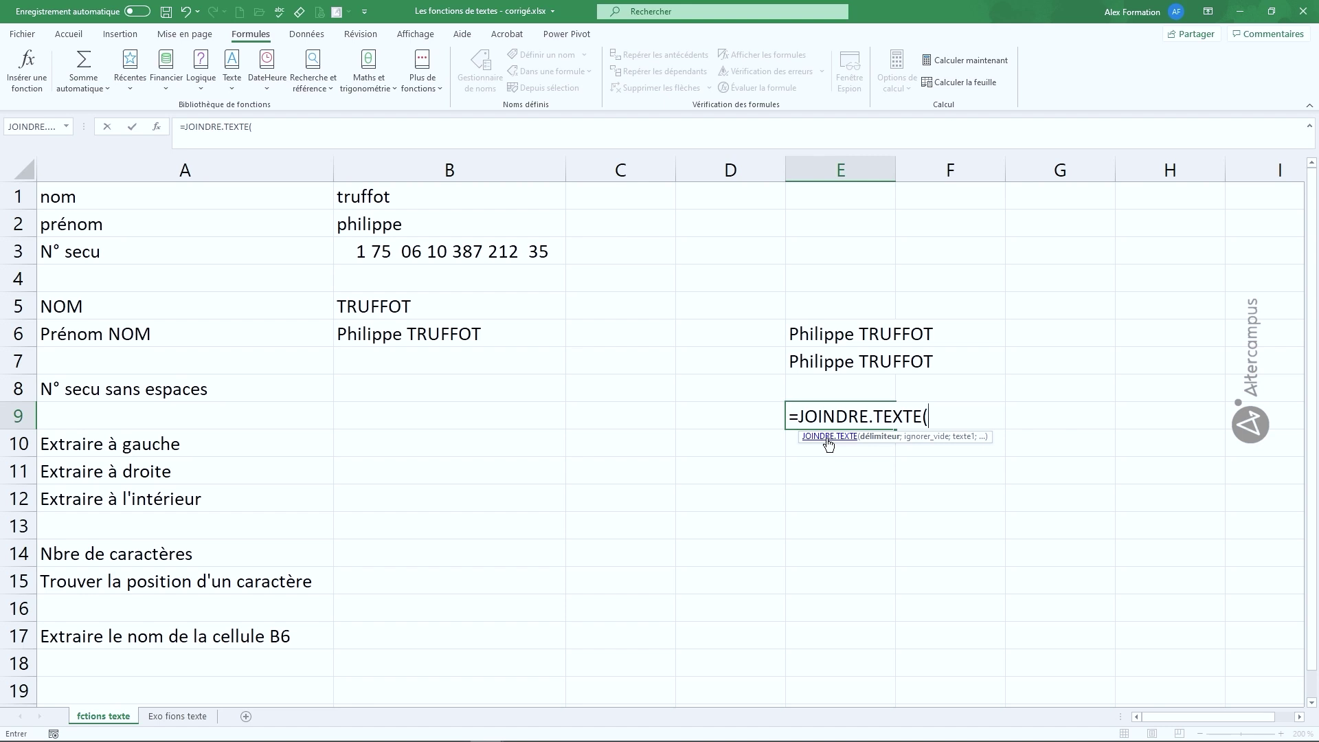
text(";)
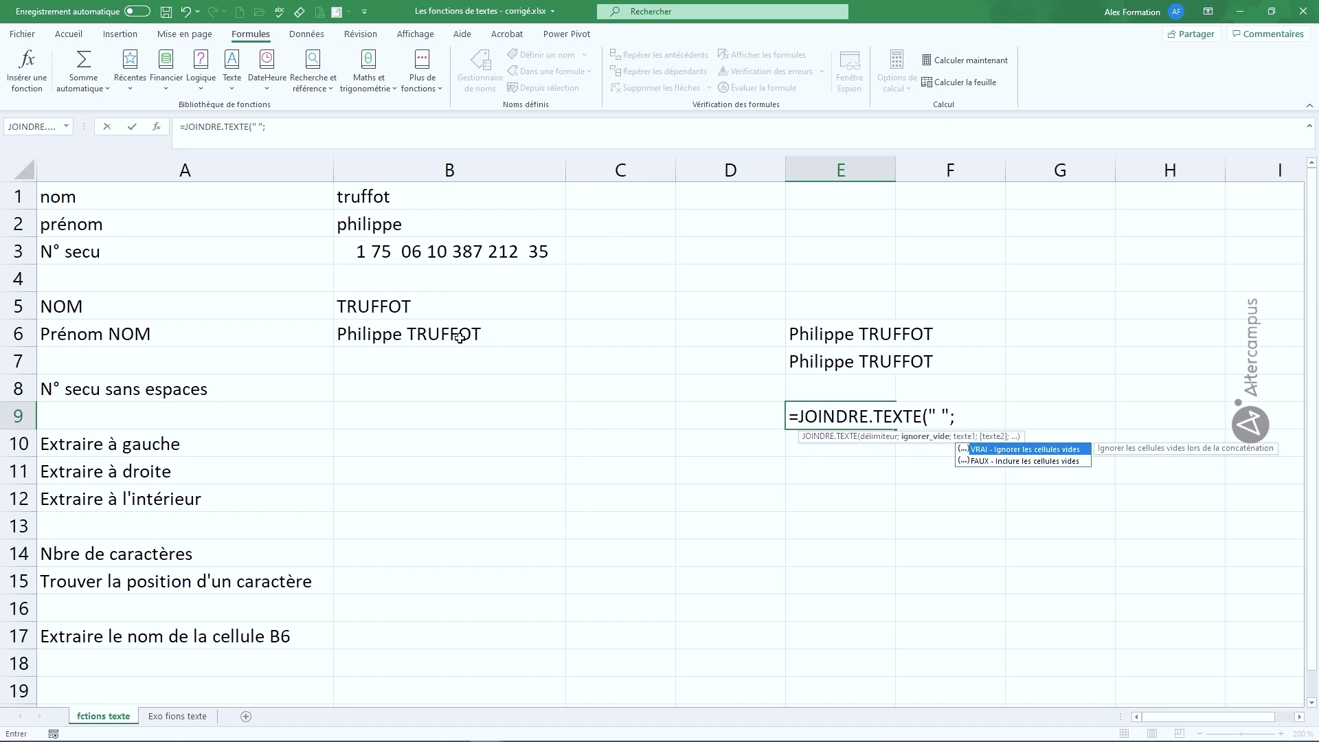
double_click(1000, 450)
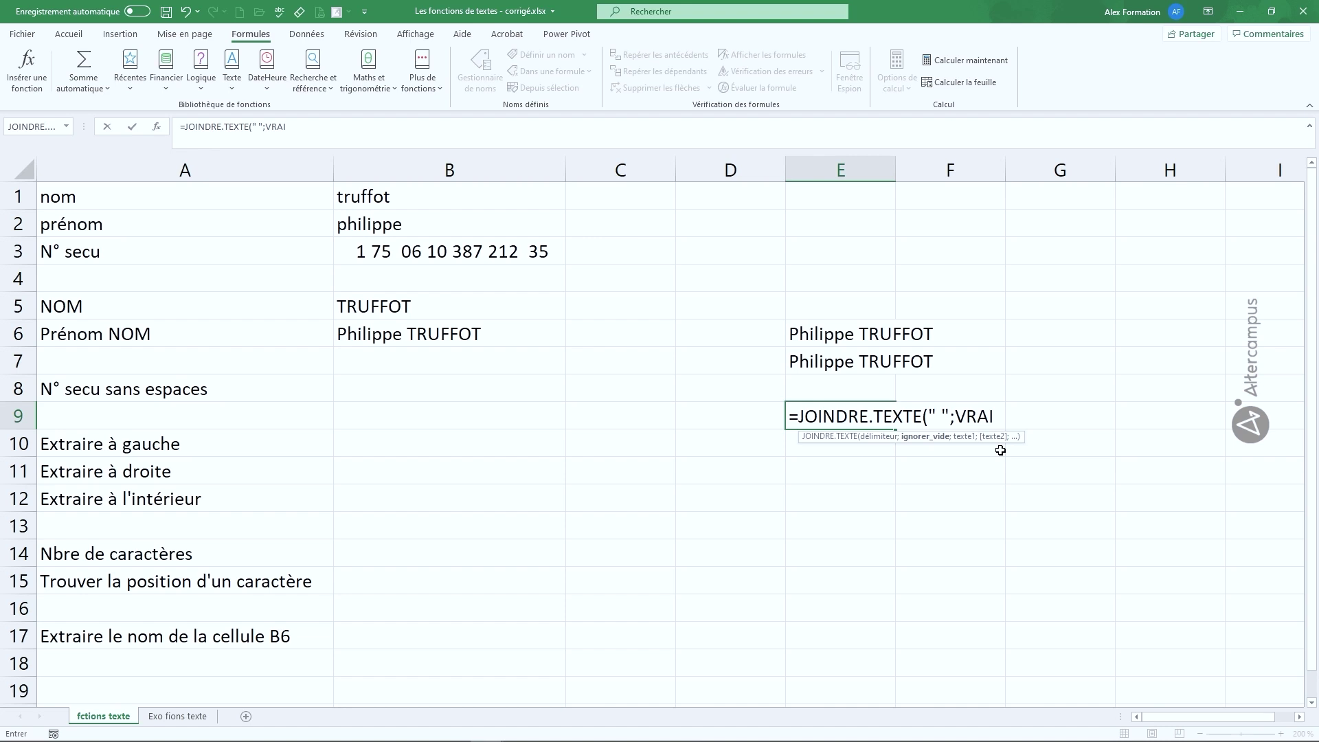
text(;)
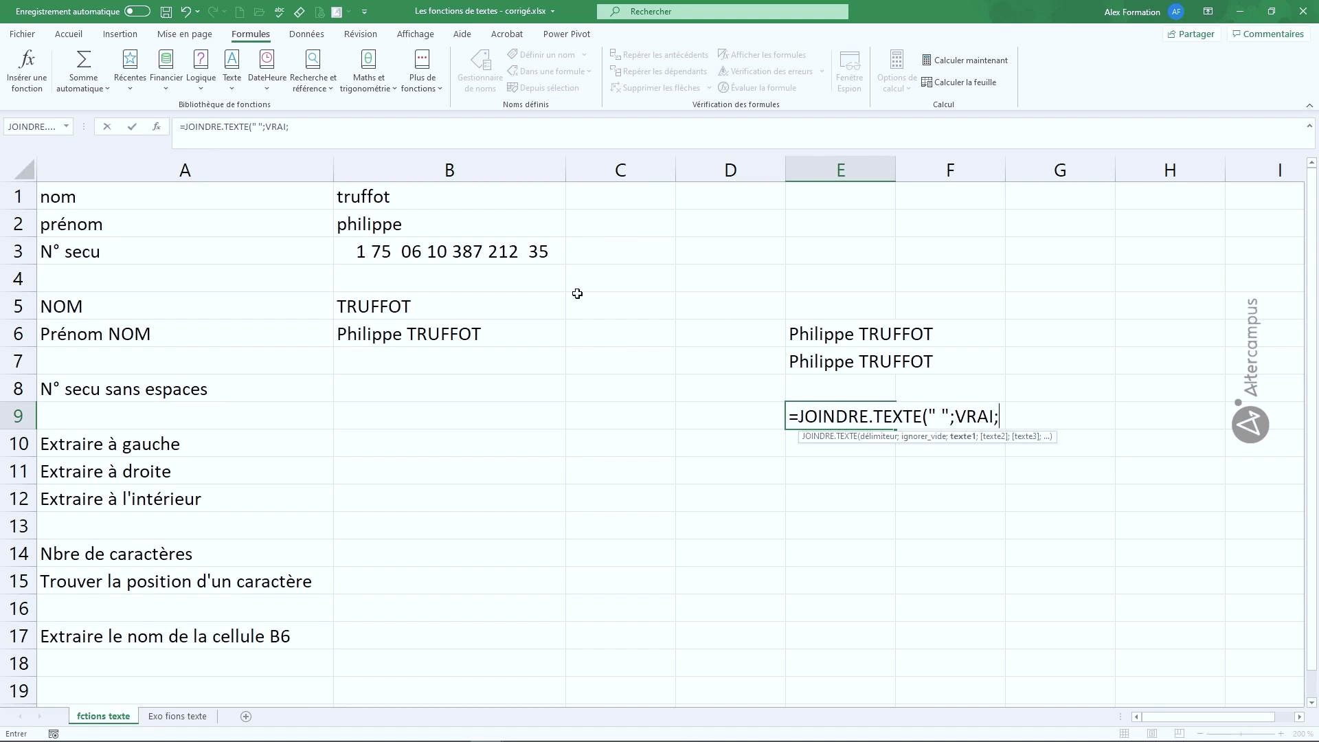
click(427, 224)
text(;)
click(427, 201)
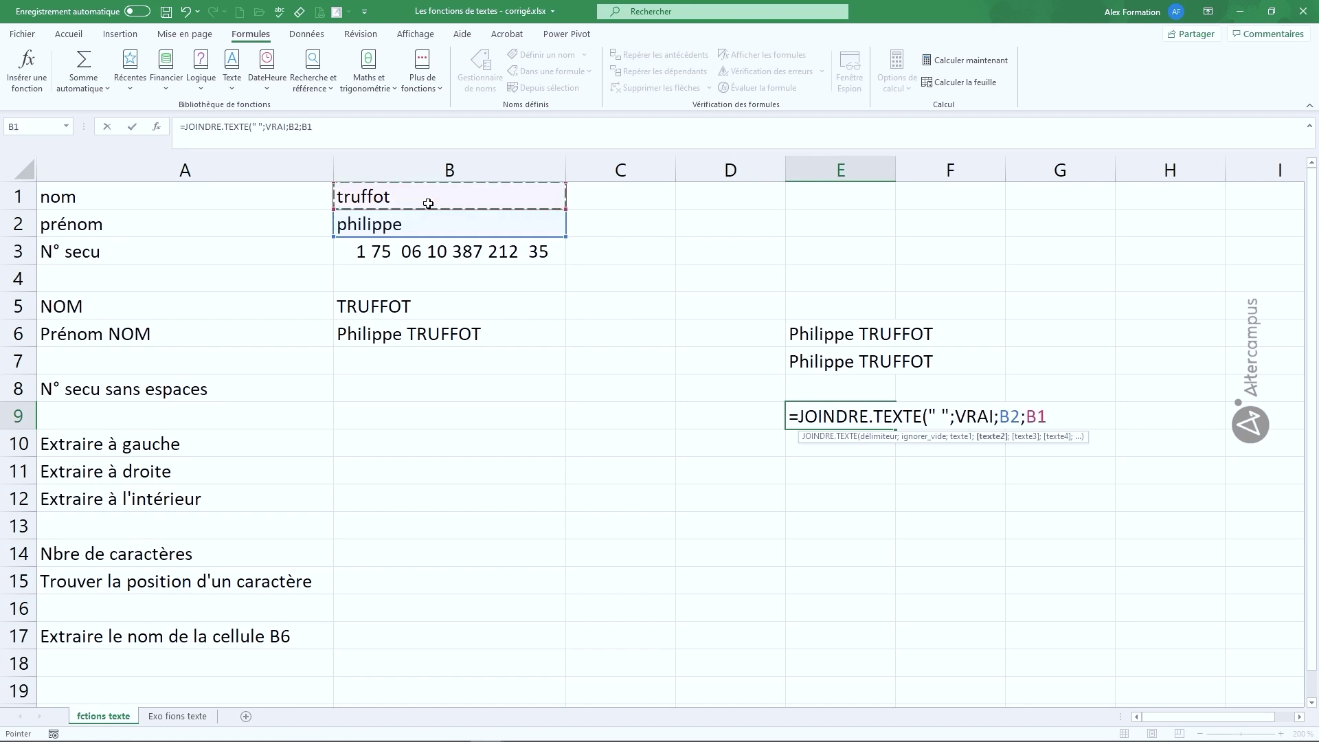
text())
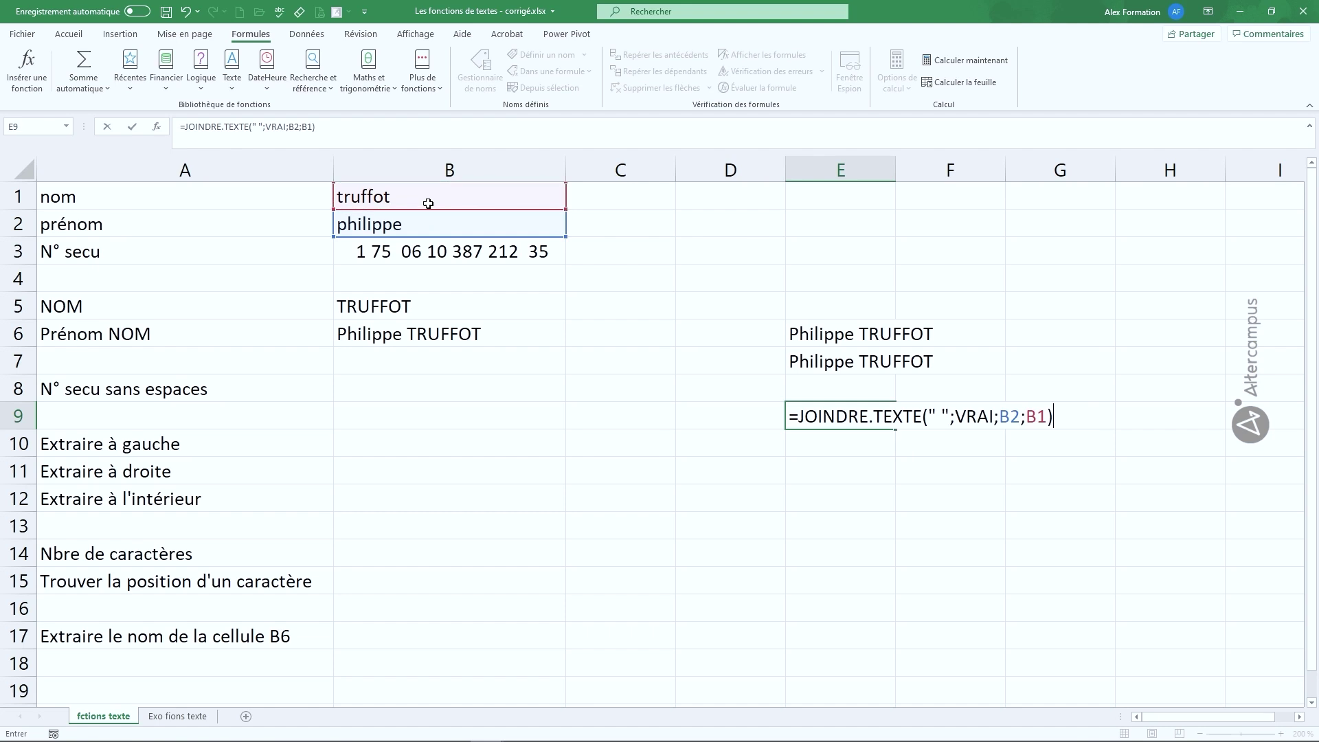
key(Return)
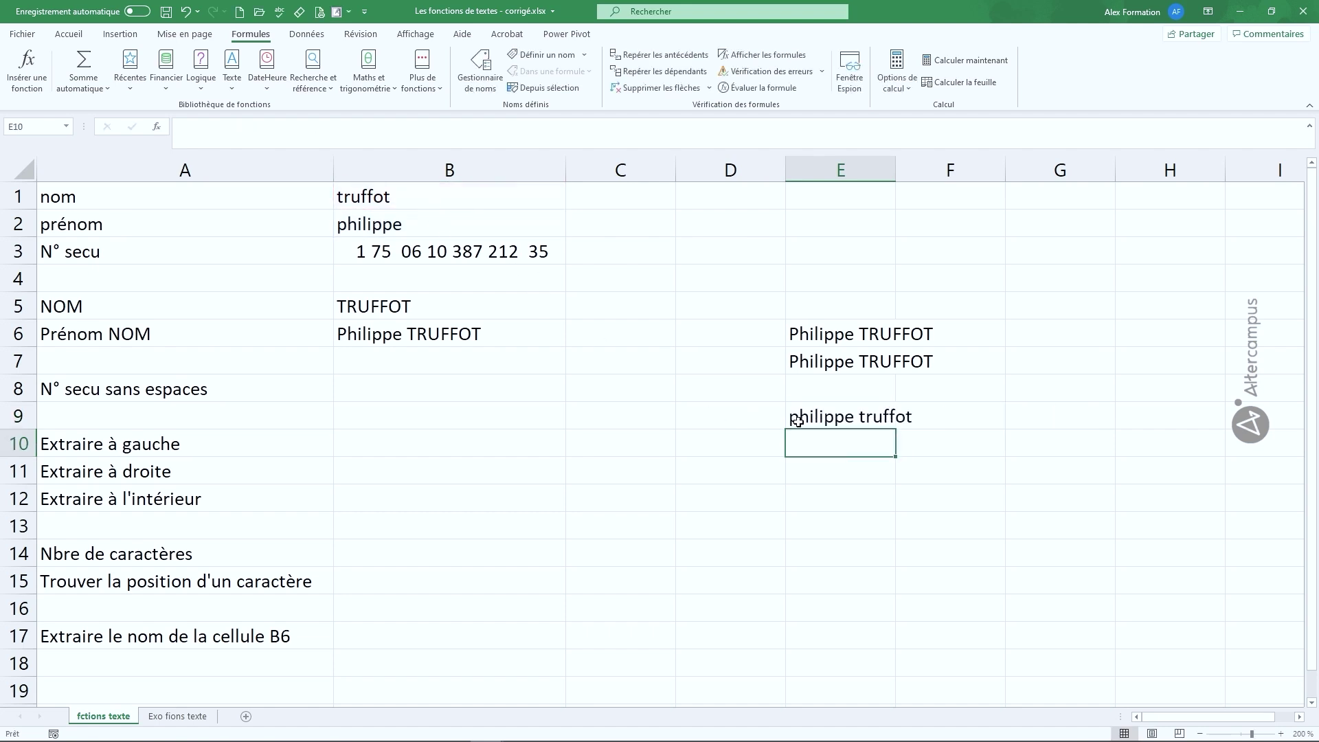